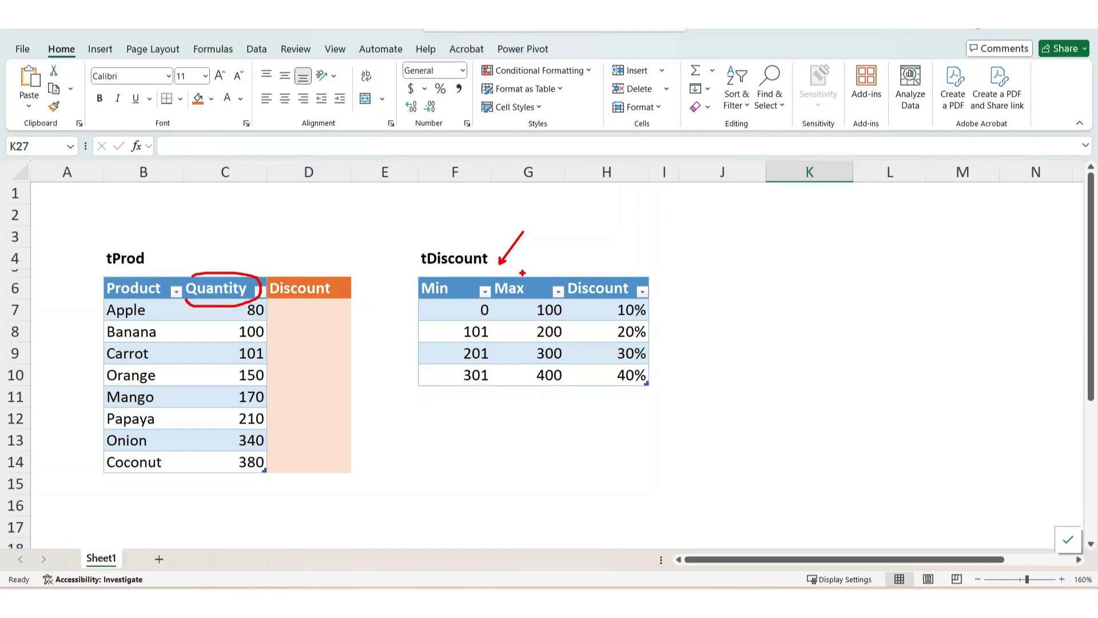
{"action": "key", "text": "Escape"}
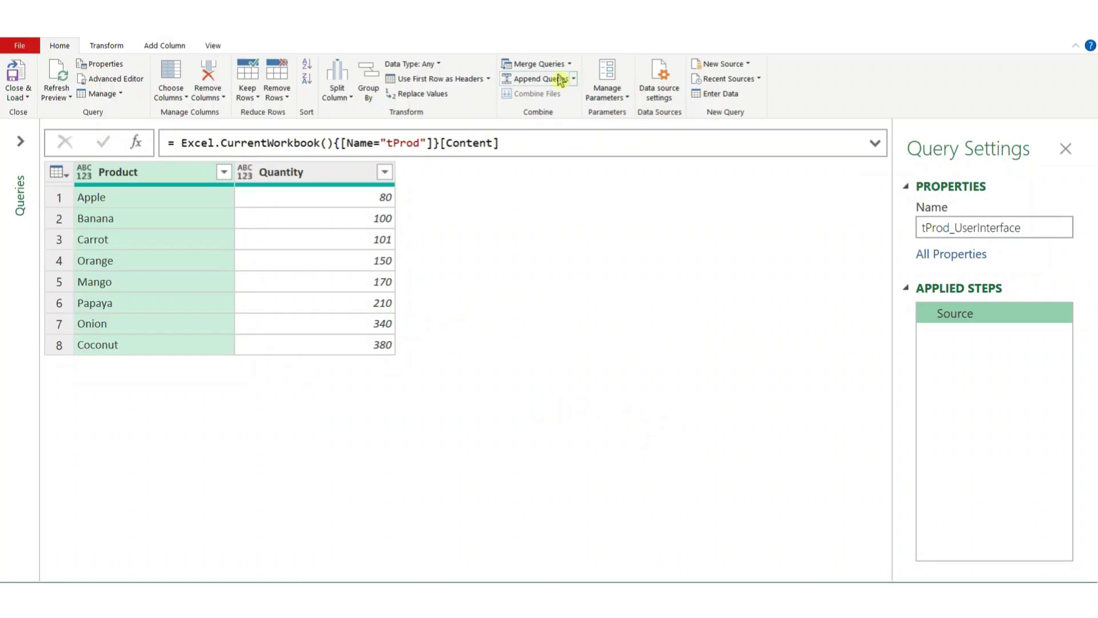
Merge the tProd_UserInterface query with tDiscount, matching Quantity to Min with a Full Outer join.
{"action": "left_click", "coordinate": [538, 65]}
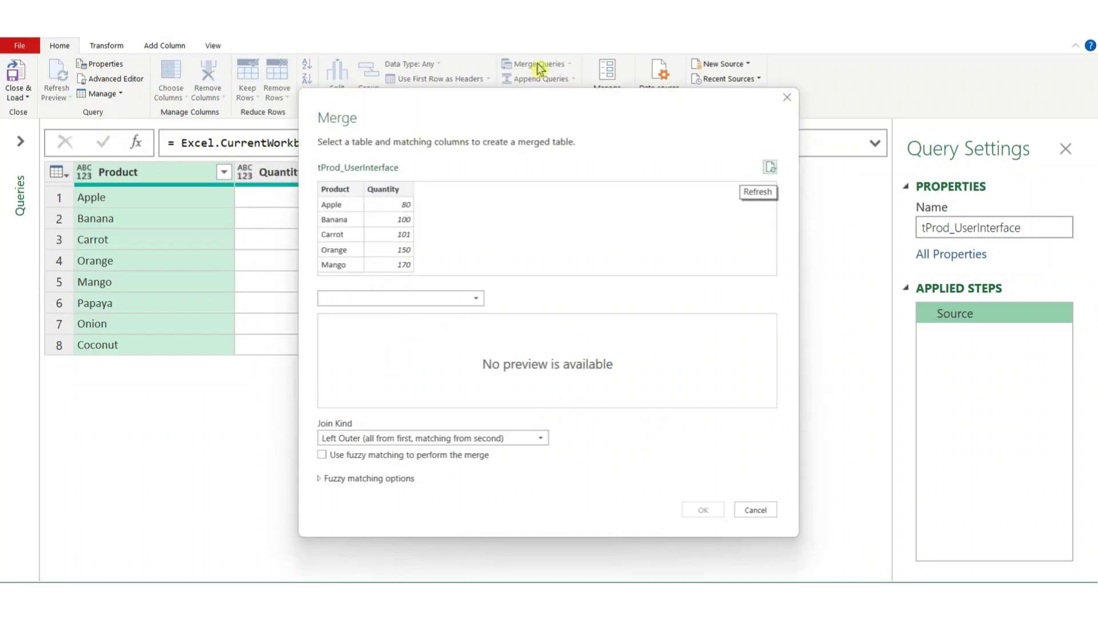
{"action": "left_click", "coordinate": [425, 303]}
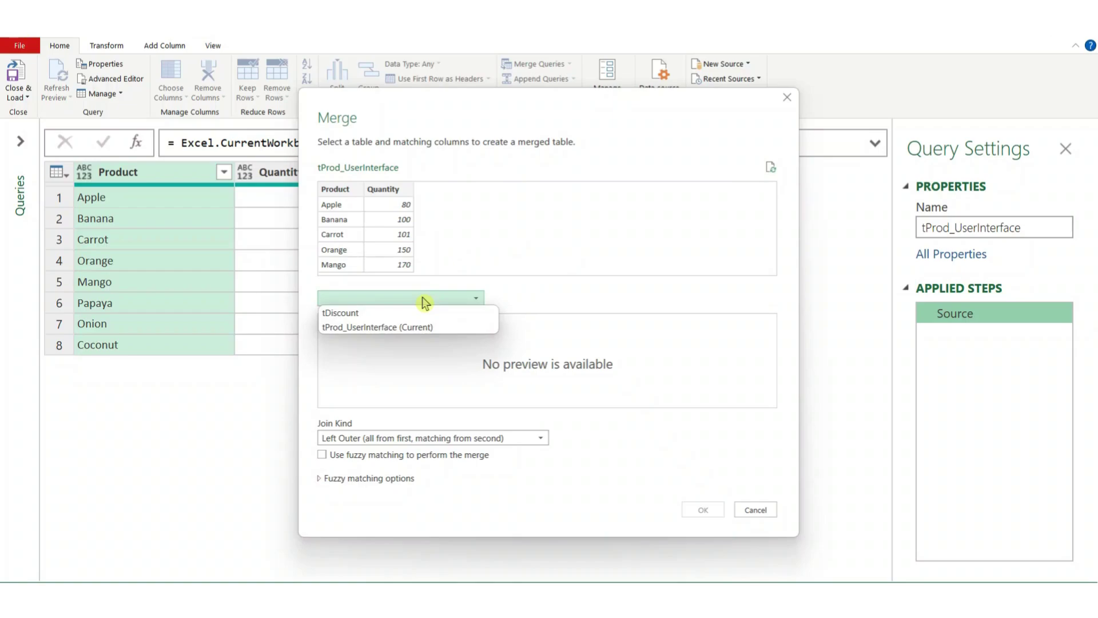
{"action": "left_click", "coordinate": [387, 312]}
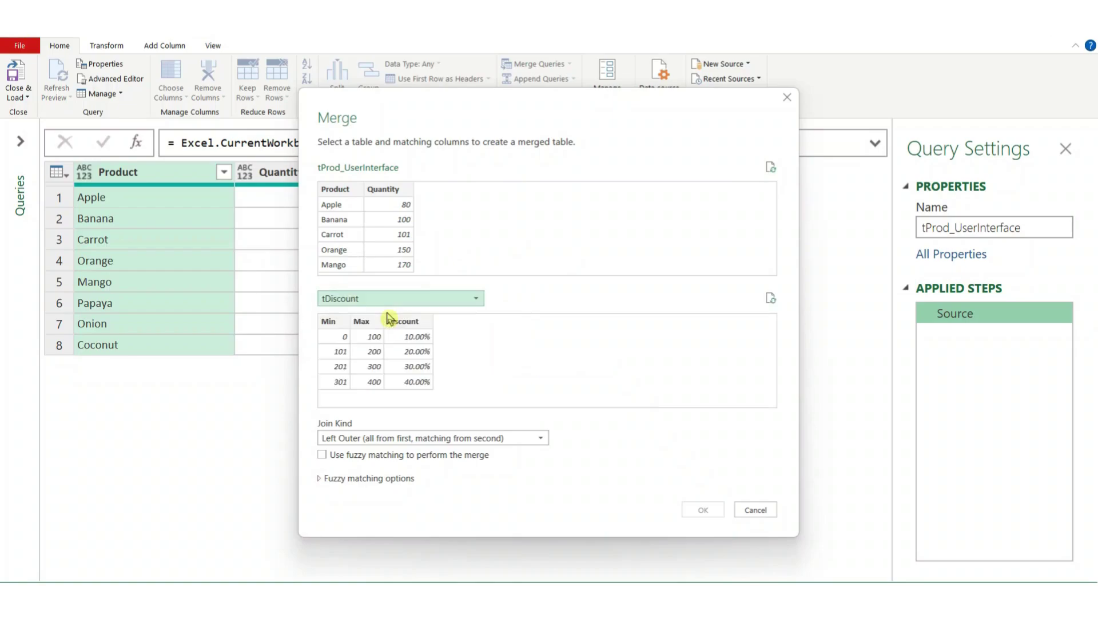
{"action": "left_click", "coordinate": [388, 196]}
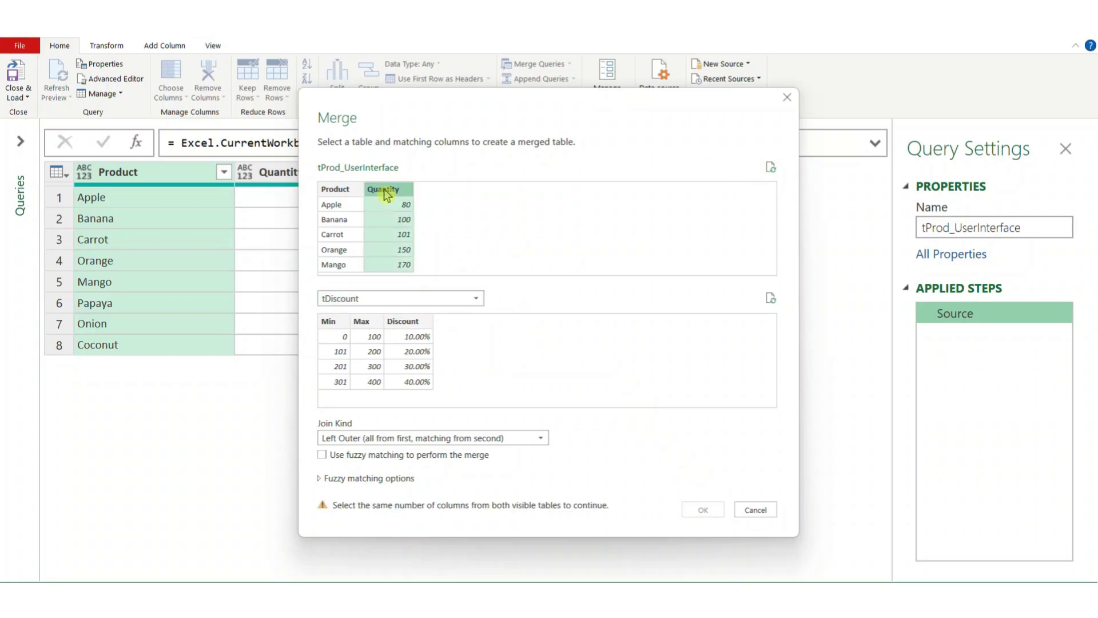
{"action": "left_click", "coordinate": [332, 326]}
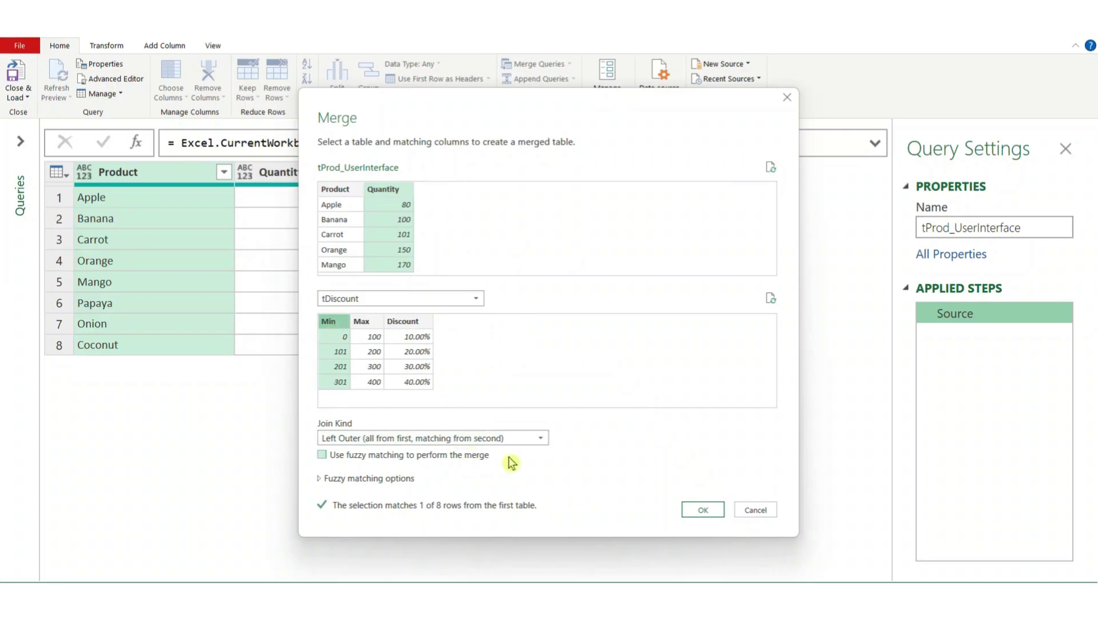
{"action": "left_click", "coordinate": [537, 441]}
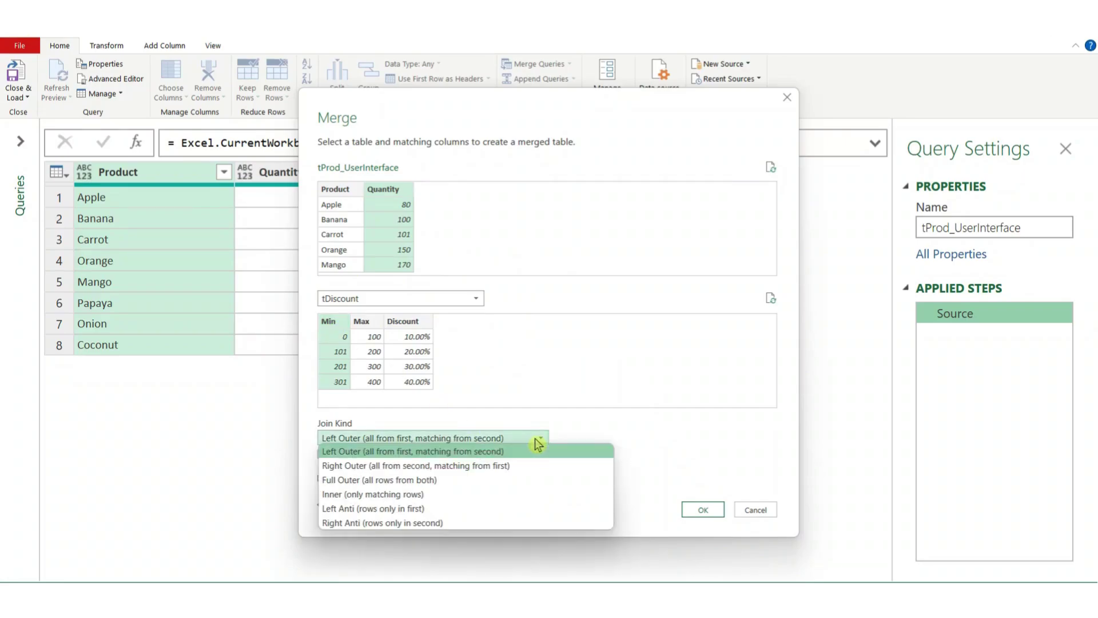
{"action": "left_click", "coordinate": [422, 483]}
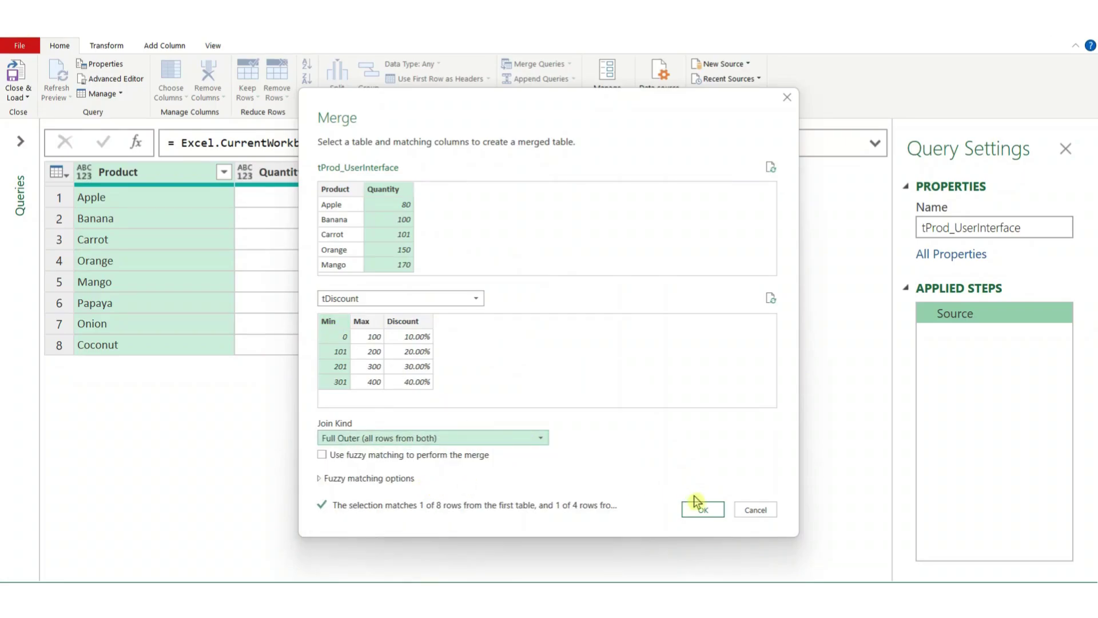
{"action": "left_click", "coordinate": [702, 511]}
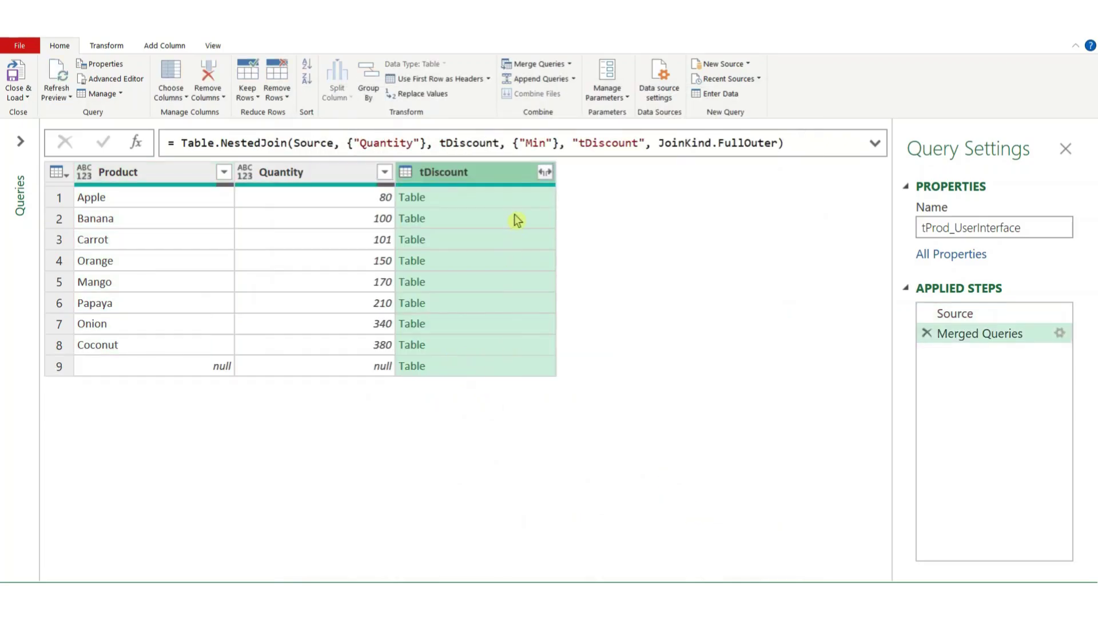
Expand the merged tDiscount column to include only the Min and Discount fields, leaving out Max.
{"action": "left_click", "coordinate": [544, 171]}
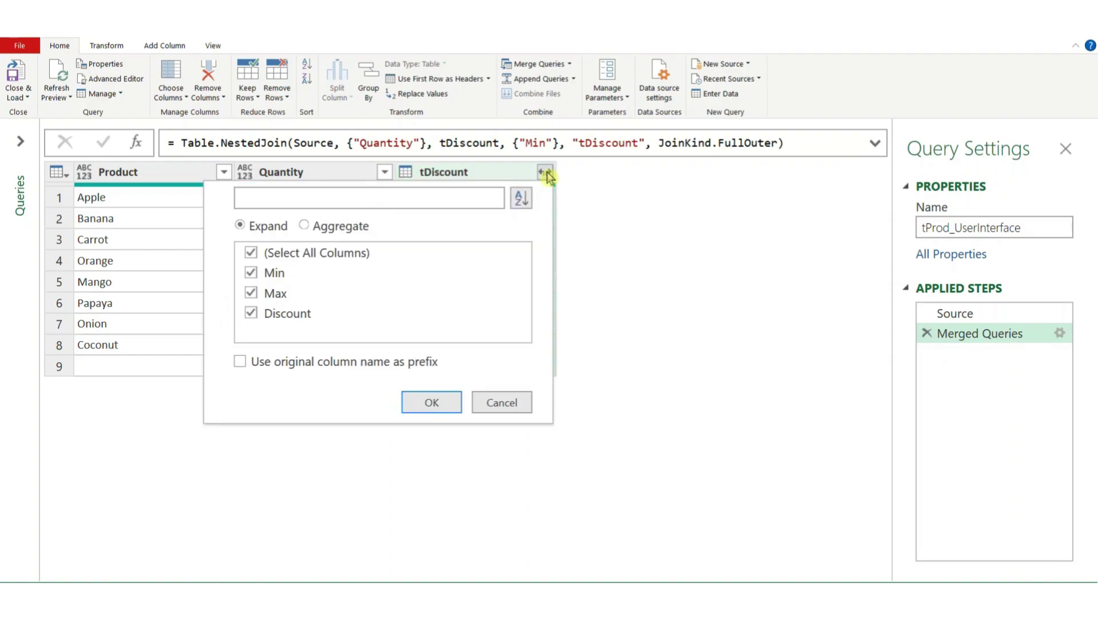
{"action": "left_click", "coordinate": [251, 293]}
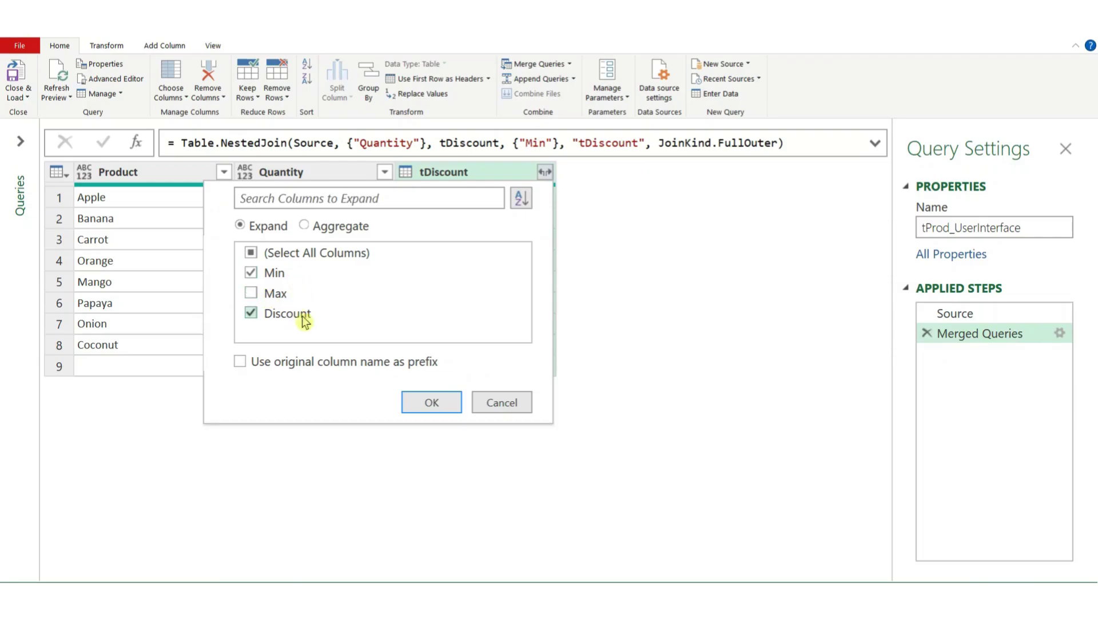
{"action": "left_click", "coordinate": [432, 403]}
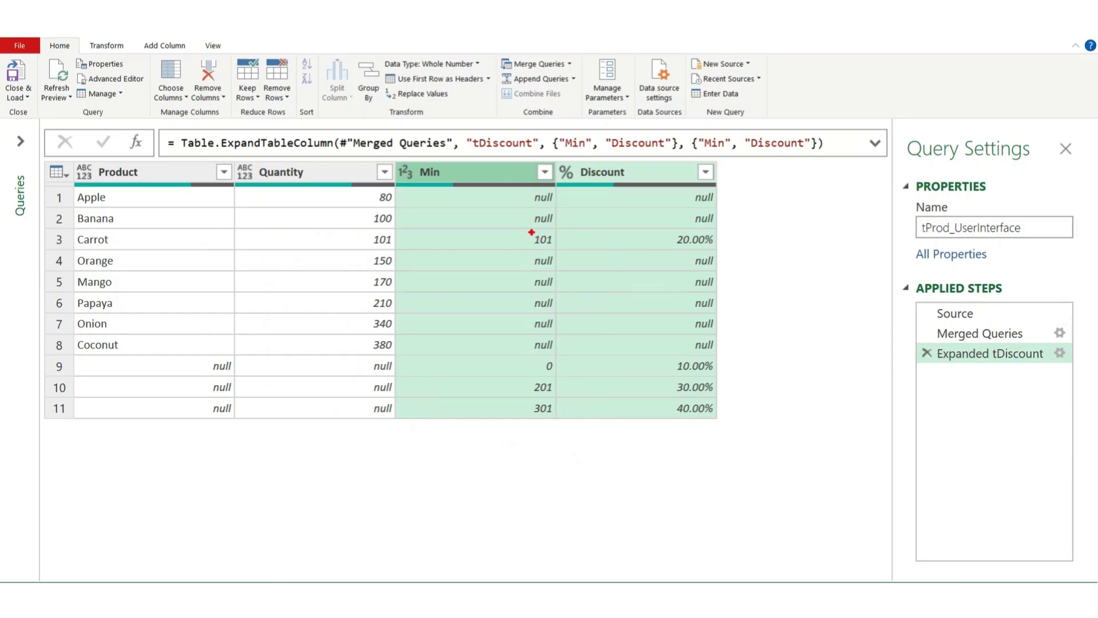
{"action": "mouse_move", "coordinate": [530, 235]}
{"action": "left_mouse_down"}
{"action": "mouse_move", "coordinate": [560, 235]}
{"action": "mouse_move", "coordinate": [529, 246]}
{"action": "left_mouse_up"}
{"action": "mouse_move", "coordinate": [375, 245]}
{"action": "left_mouse_down"}
{"action": "mouse_move", "coordinate": [375, 229]}
{"action": "mouse_move", "coordinate": [394, 245]}
{"action": "mouse_move", "coordinate": [373, 246]}
{"action": "left_mouse_up"}
{"action": "left_click_drag", "start_coordinate": [493, 238], "coordinate": [520, 238]}
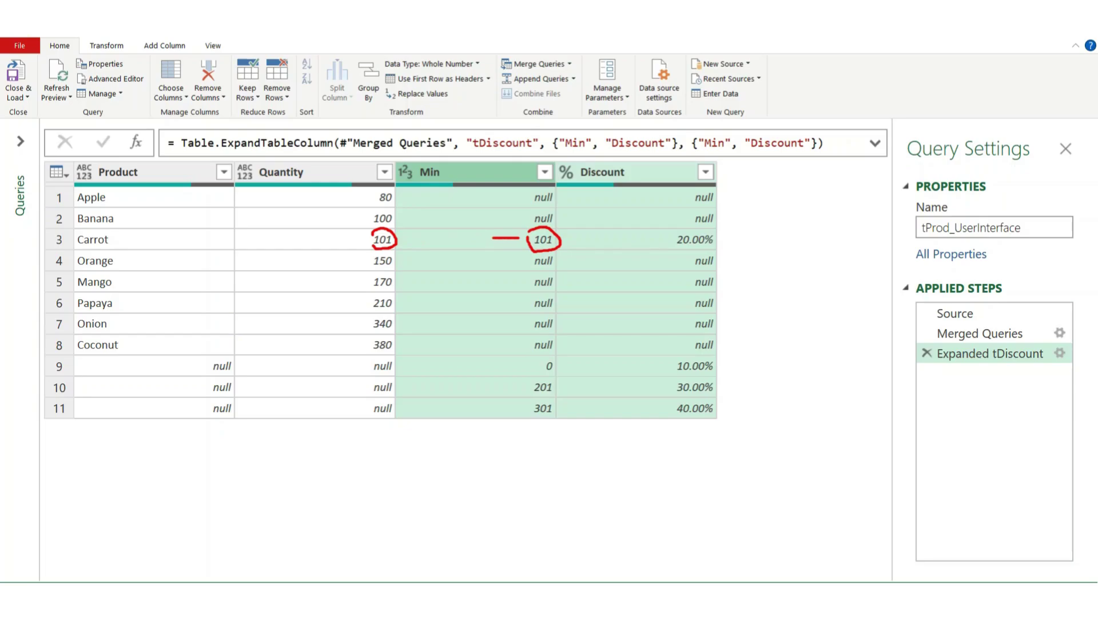
{"action": "left_click_drag", "start_coordinate": [640, 240], "coordinate": [660, 239]}
{"action": "mouse_move", "coordinate": [515, 356]}
{"action": "left_mouse_down"}
{"action": "mouse_move", "coordinate": [550, 419]}
{"action": "mouse_move", "coordinate": [564, 422]}
{"action": "left_mouse_up"}
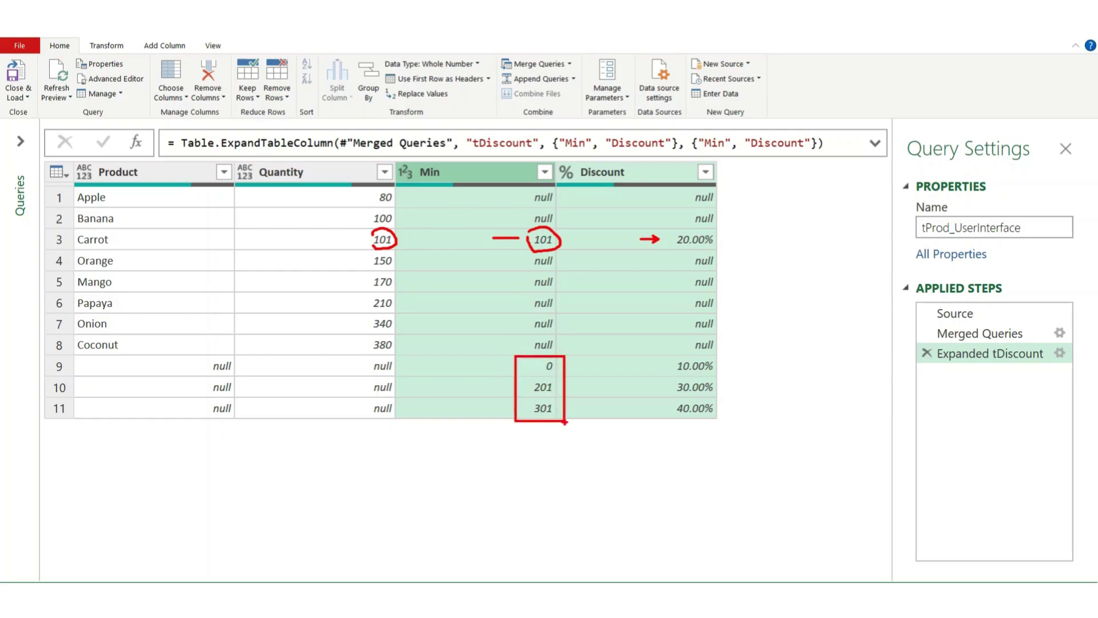
{"action": "mouse_move", "coordinate": [356, 355]}
{"action": "left_mouse_down"}
{"action": "mouse_move", "coordinate": [372, 423]}
{"action": "mouse_move", "coordinate": [357, 354]}
{"action": "left_mouse_up"}
{"action": "left_click_drag", "start_coordinate": [405, 423], "coordinate": [406, 422]}
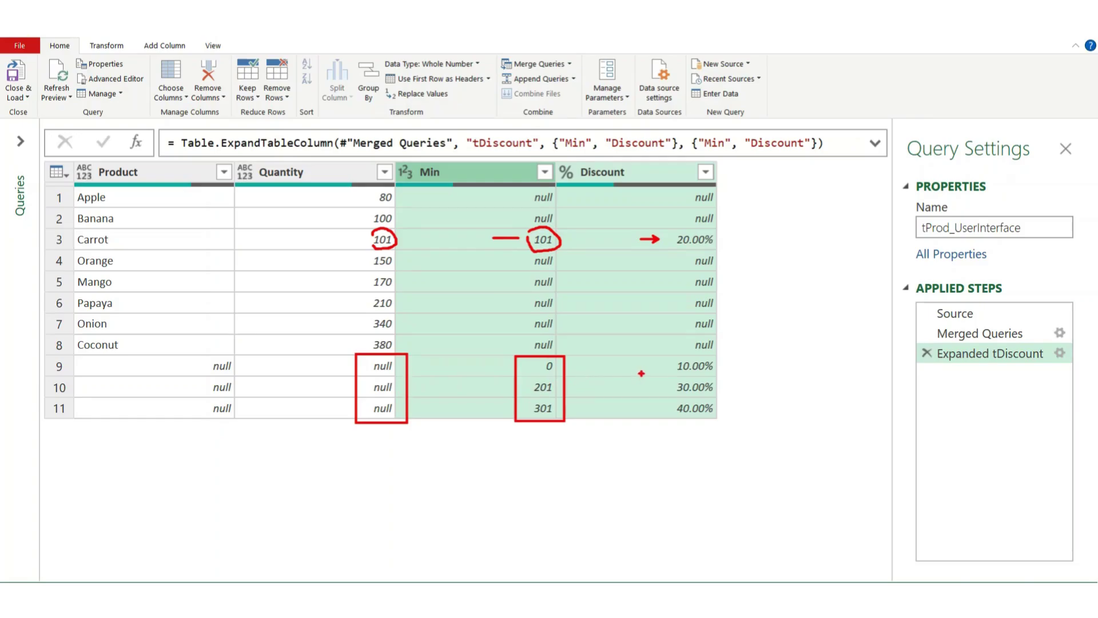
{"action": "key", "text": "Escape"}
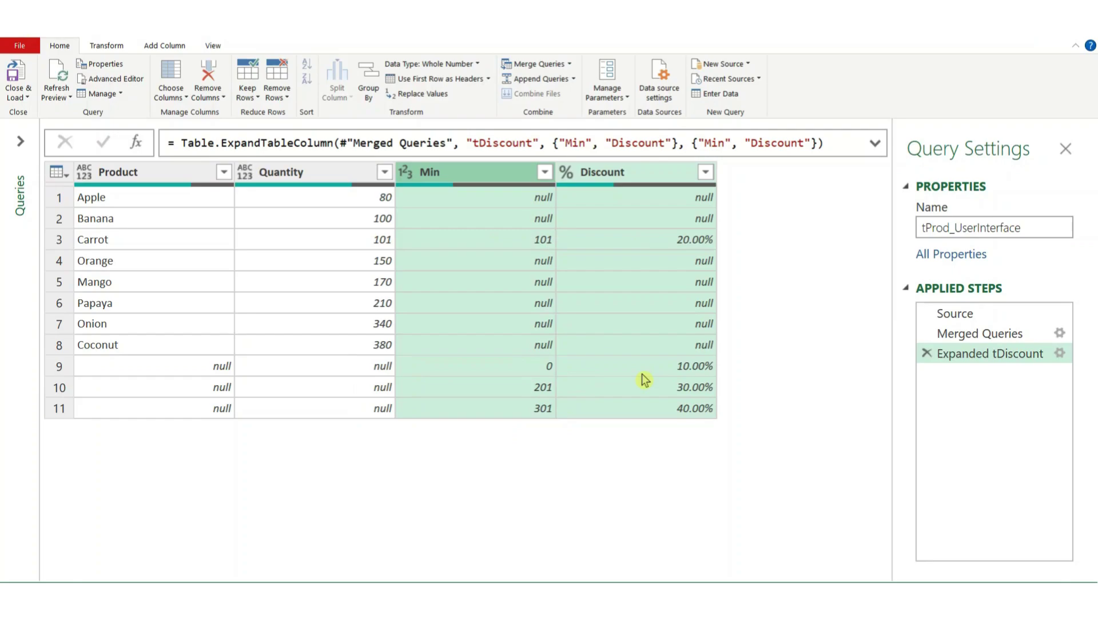
{"action": "key", "text": "ctrl+2"}
{"action": "mouse_move", "coordinate": [257, 166]}
{"action": "left_mouse_down"}
{"action": "mouse_move", "coordinate": [309, 181]}
{"action": "mouse_move", "coordinate": [272, 183]}
{"action": "left_mouse_up"}
{"action": "mouse_move", "coordinate": [412, 175]}
{"action": "left_mouse_down"}
{"action": "mouse_move", "coordinate": [404, 167]}
{"action": "mouse_move", "coordinate": [446, 166]}
{"action": "mouse_move", "coordinate": [419, 183]}
{"action": "left_mouse_up"}
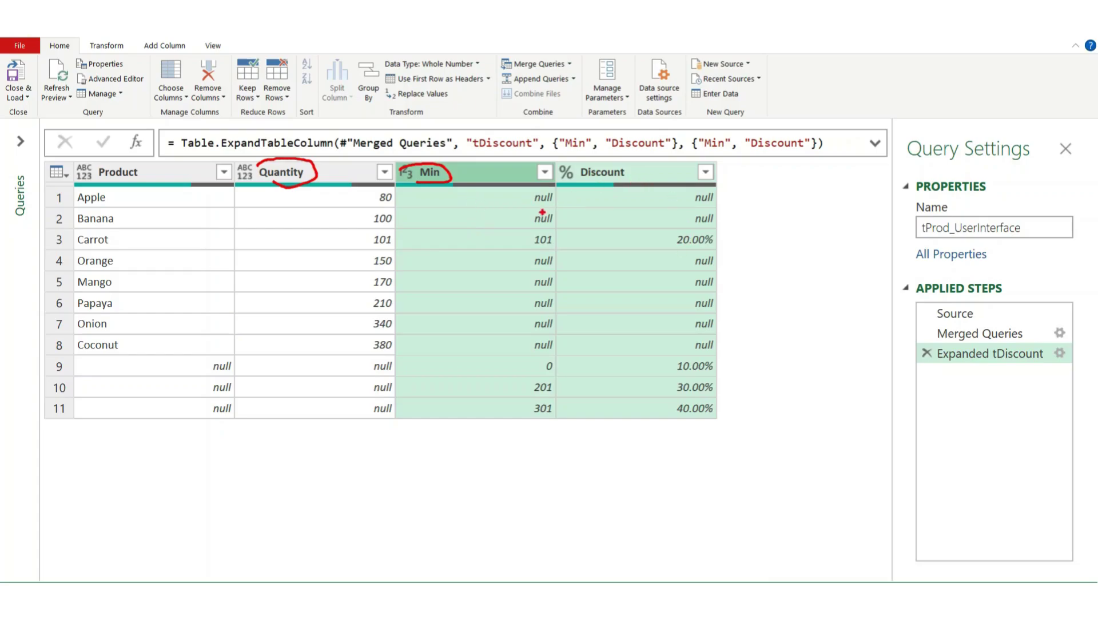
{"action": "mouse_move", "coordinate": [597, 171]}
{"action": "left_mouse_down"}
{"action": "mouse_move", "coordinate": [585, 172]}
{"action": "mouse_move", "coordinate": [635, 163]}
{"action": "mouse_move", "coordinate": [580, 184]}
{"action": "left_mouse_up"}
{"action": "mouse_move", "coordinate": [674, 370]}
{"action": "left_mouse_down"}
{"action": "mouse_move", "coordinate": [723, 365]}
{"action": "mouse_move", "coordinate": [676, 369]}
{"action": "left_mouse_up"}
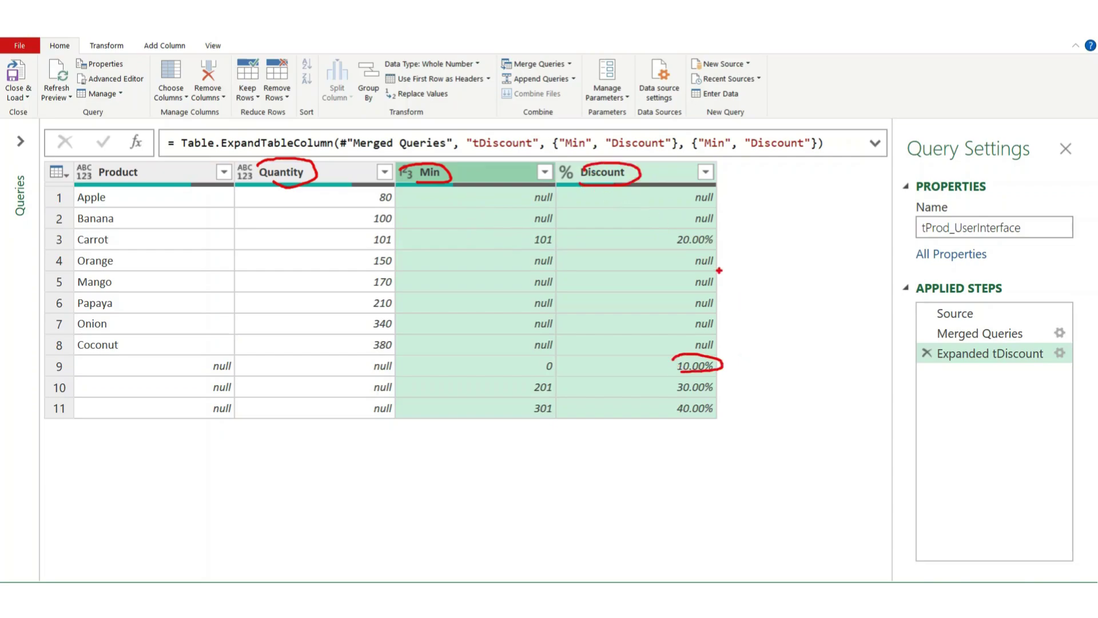
{"action": "left_click_drag", "start_coordinate": [750, 209], "coordinate": [758, 213]}
{"action": "left_click_drag", "start_coordinate": [746, 264], "coordinate": [757, 278]}
{"action": "mouse_move", "coordinate": [757, 323]}
{"action": "left_mouse_down"}
{"action": "mouse_move", "coordinate": [748, 332]}
{"action": "mouse_move", "coordinate": [766, 333]}
{"action": "left_mouse_up"}
{"action": "left_click_drag", "start_coordinate": [770, 373], "coordinate": [752, 370]}
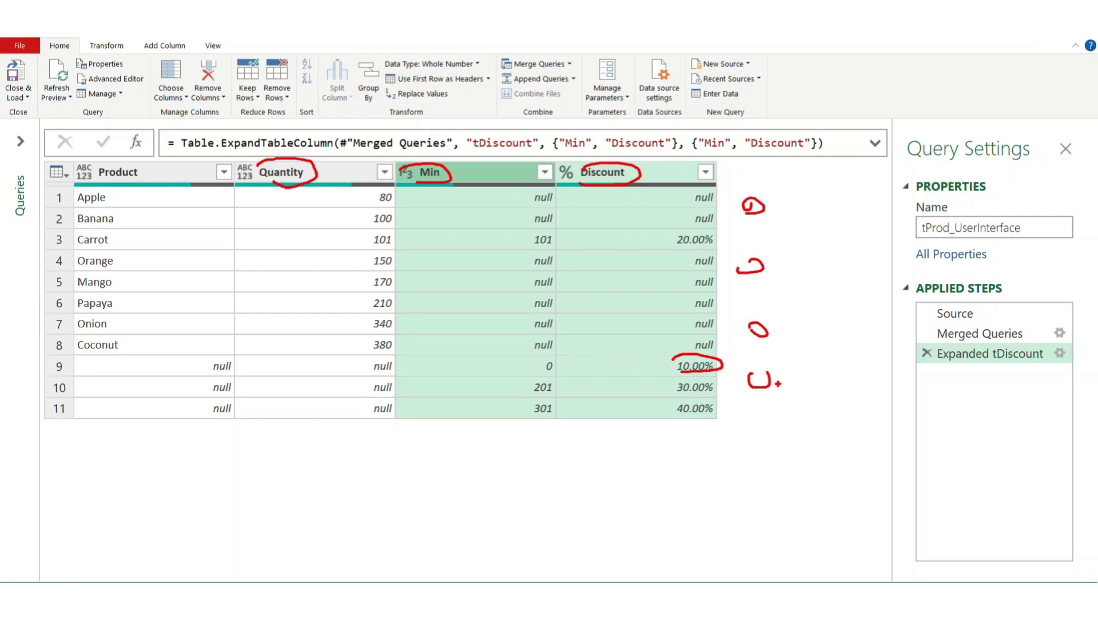
{"action": "left_click_drag", "start_coordinate": [791, 408], "coordinate": [790, 194]}
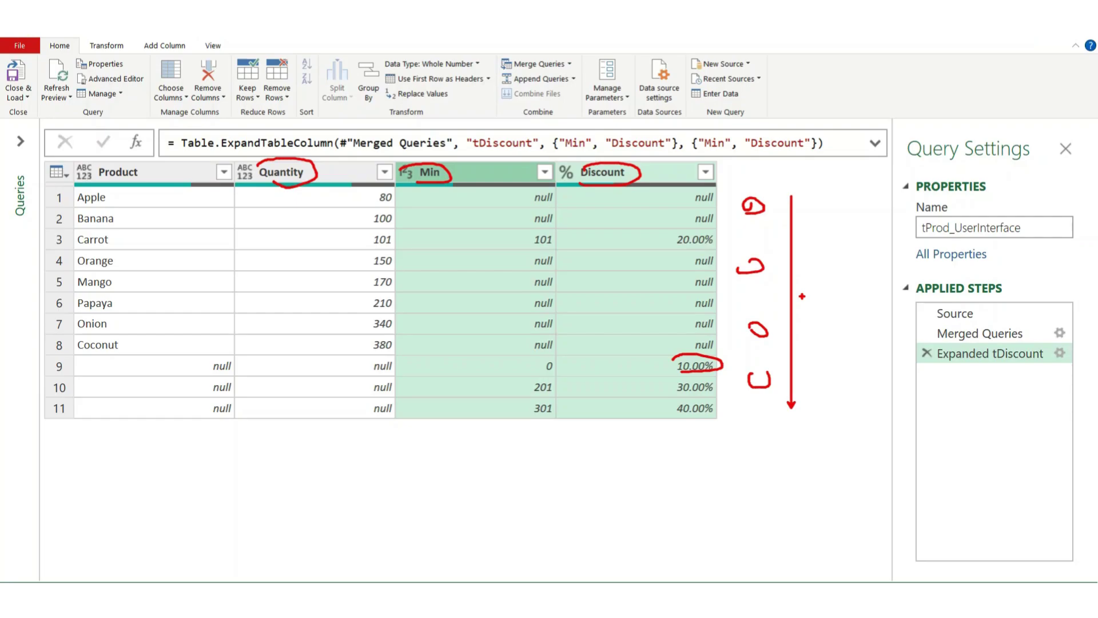
{"action": "key", "text": "Escape"}
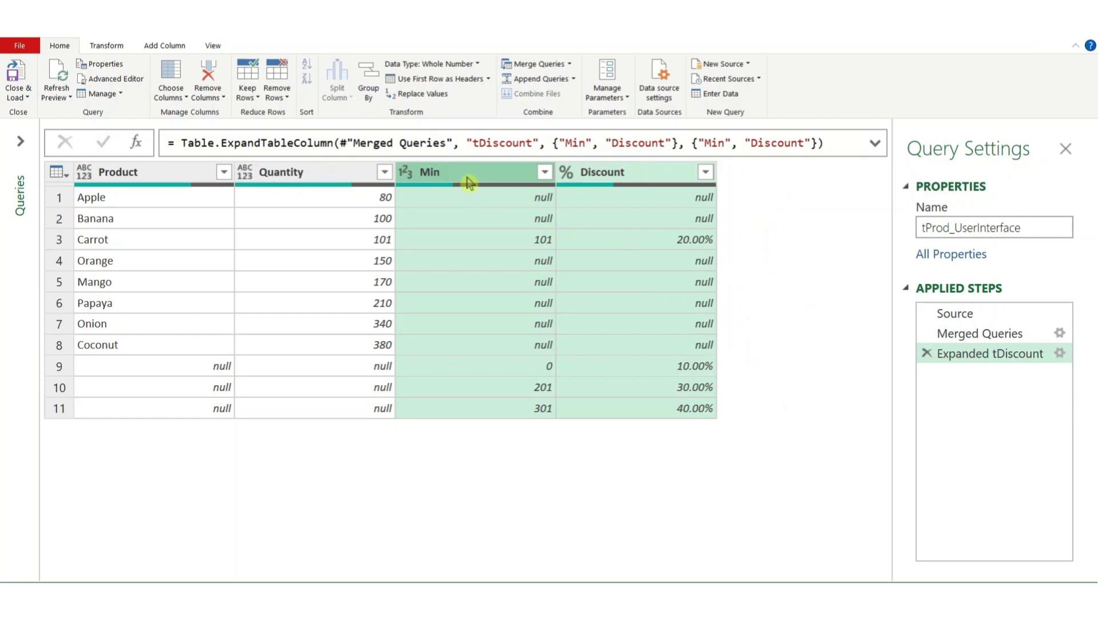
Begin a conditional column with a rule that tests whether Quantity does not equal null.
{"action": "left_click", "coordinate": [468, 181]}
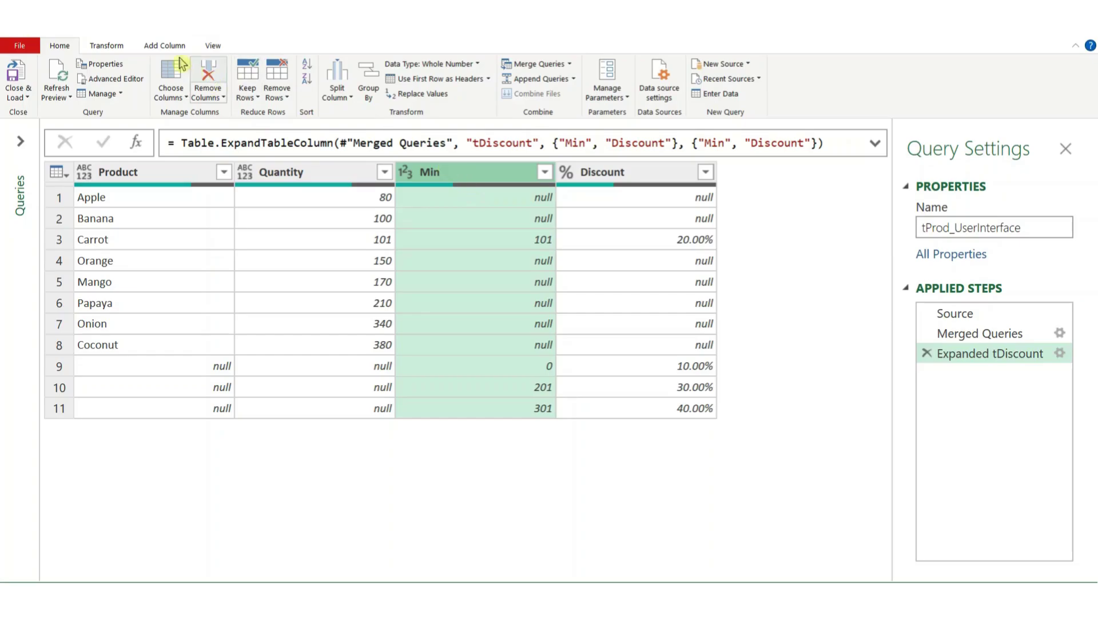
{"action": "left_click", "coordinate": [163, 45]}
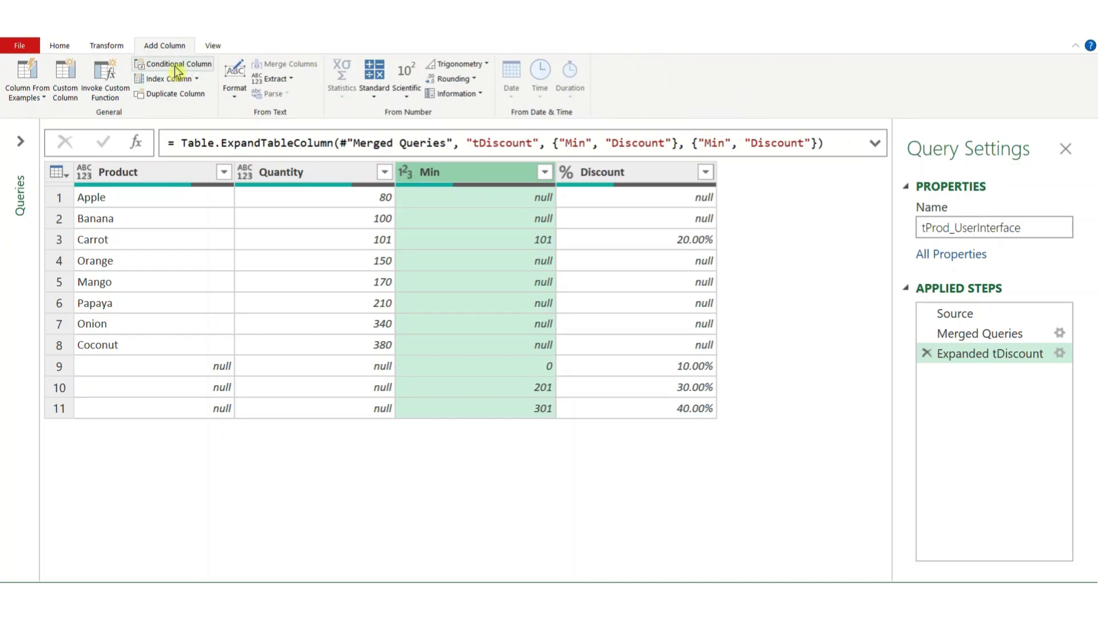
{"action": "left_click", "coordinate": [176, 66]}
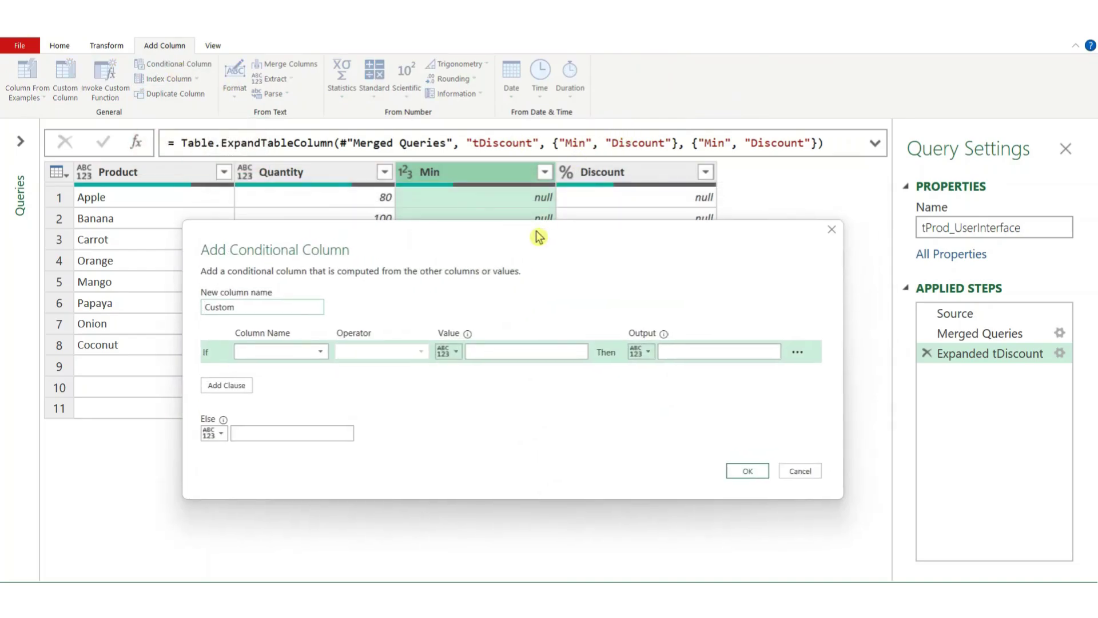
{"action": "left_click", "coordinate": [291, 355]}
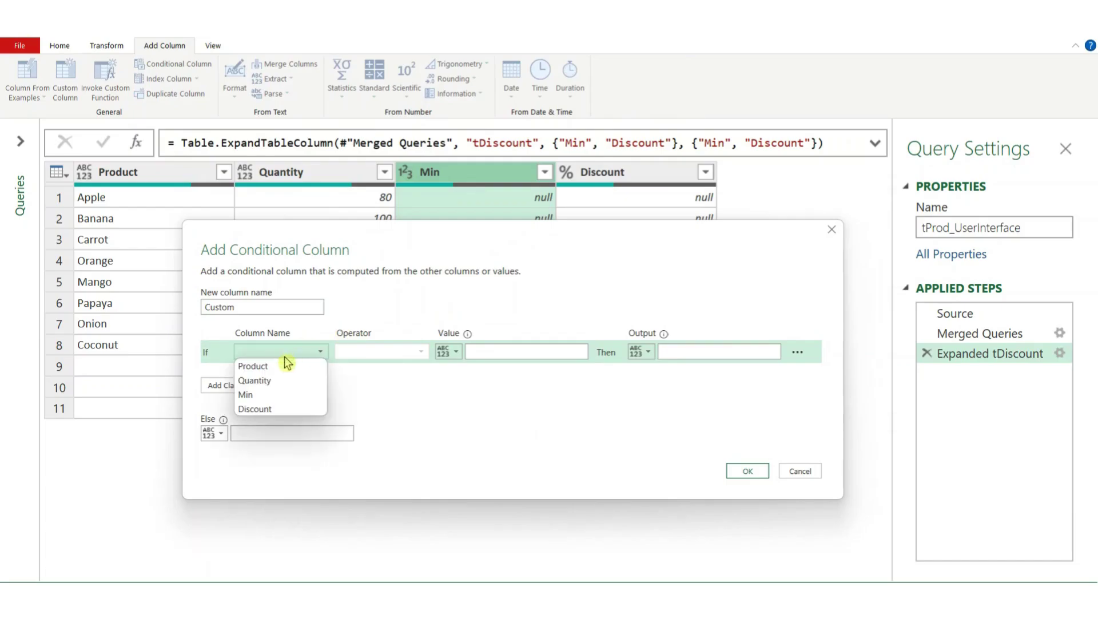
{"action": "left_click", "coordinate": [268, 380]}
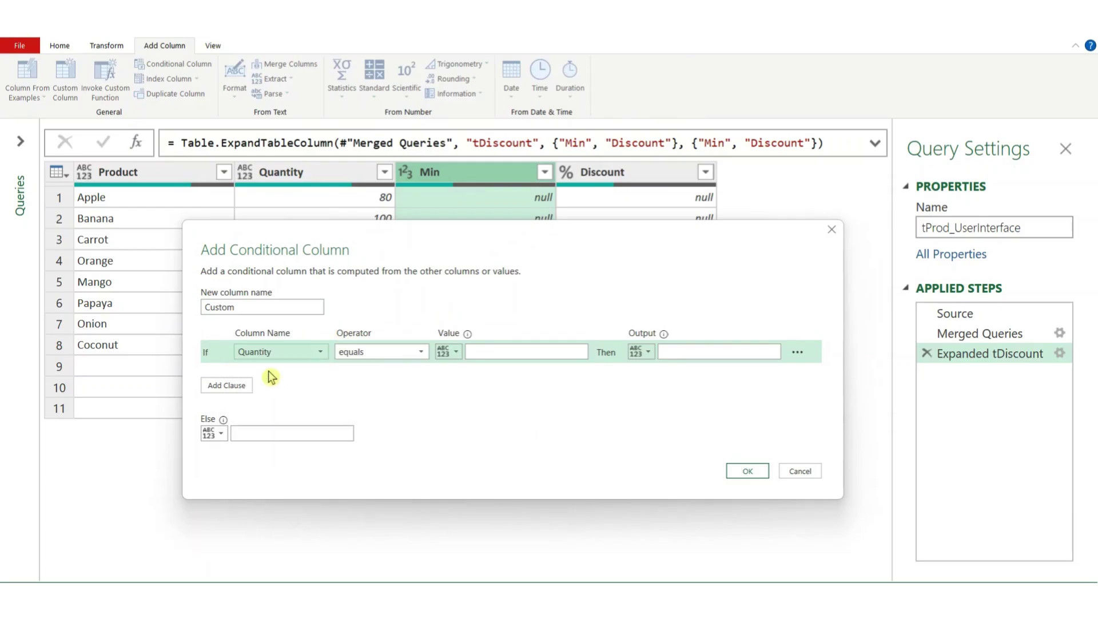
{"action": "left_click", "coordinate": [381, 353]}
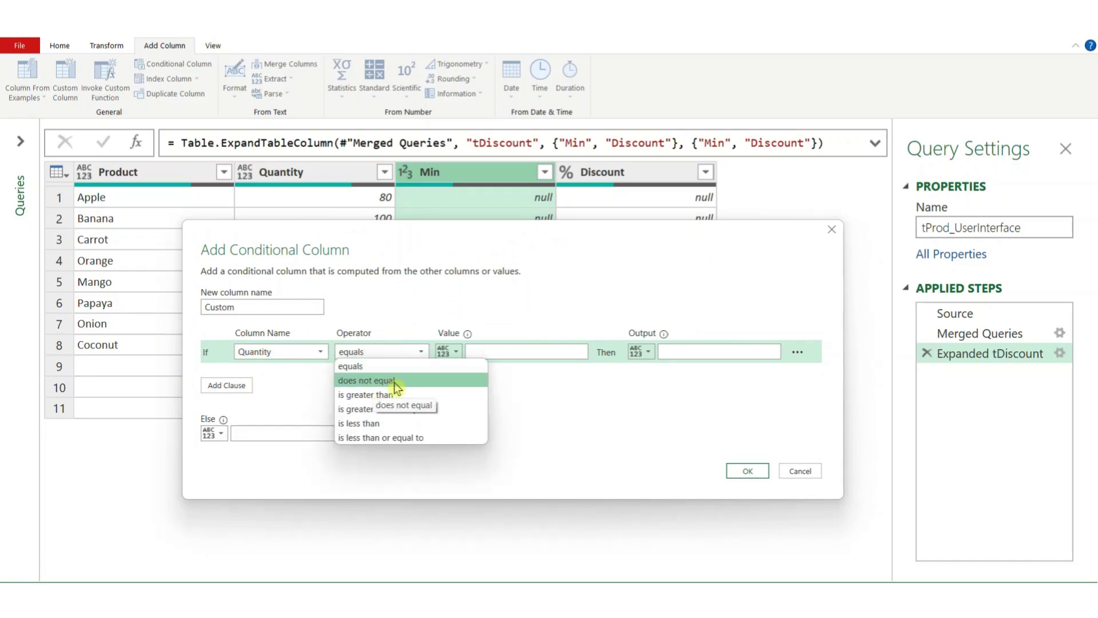
{"action": "left_click", "coordinate": [395, 382]}
{"action": "left_click", "coordinate": [488, 354]}
{"action": "type", "text": "null"}
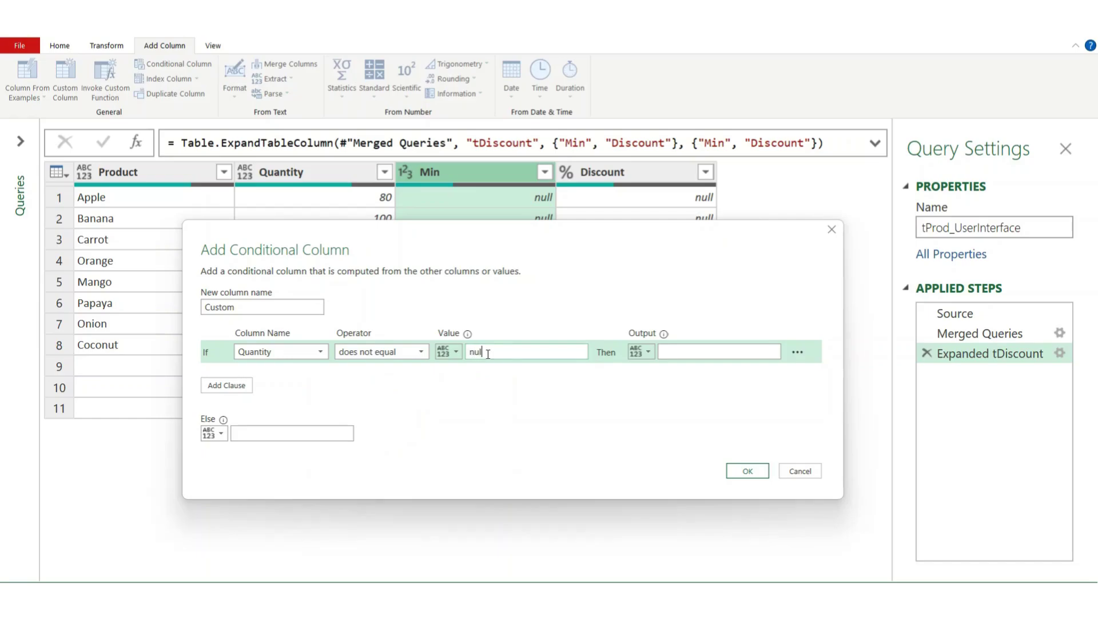
Make the rule output the Quantity column when met and the Min column otherwise, and create the conditional column.
{"action": "left_click", "coordinate": [643, 353]}
{"action": "left_click", "coordinate": [664, 381]}
{"action": "left_click", "coordinate": [692, 353]}
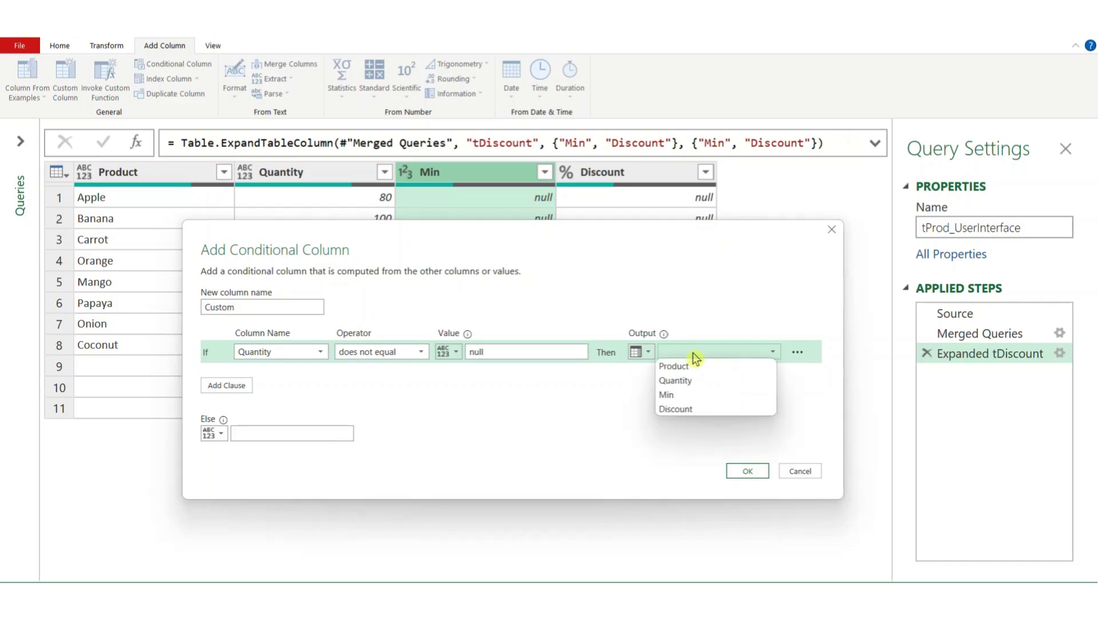
{"action": "left_click", "coordinate": [693, 381]}
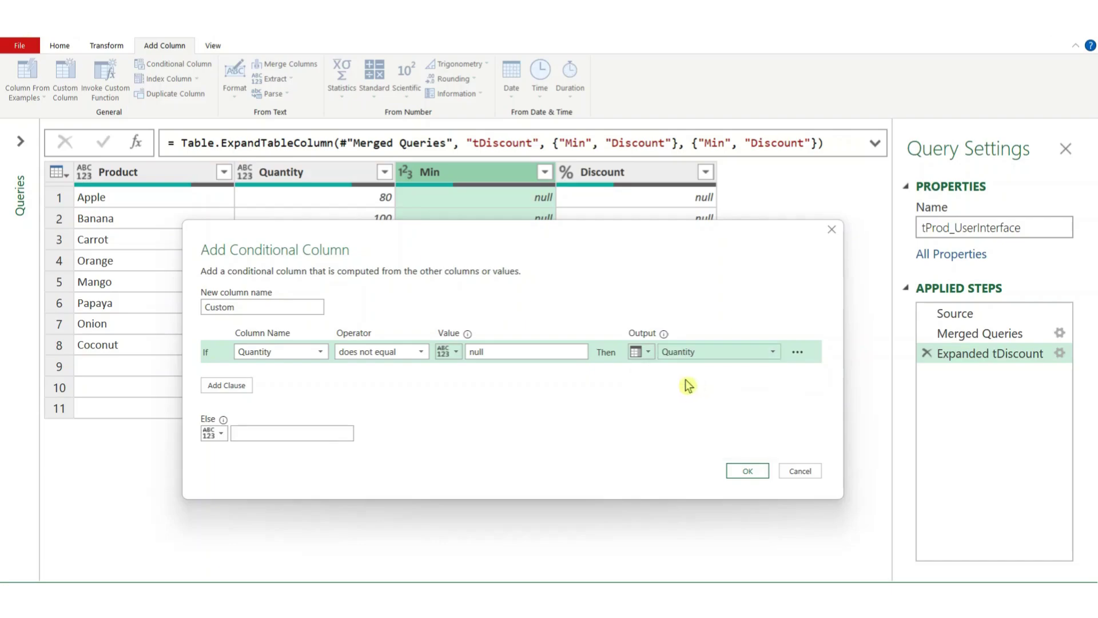
{"action": "left_click", "coordinate": [217, 433]}
{"action": "left_click", "coordinate": [221, 463]}
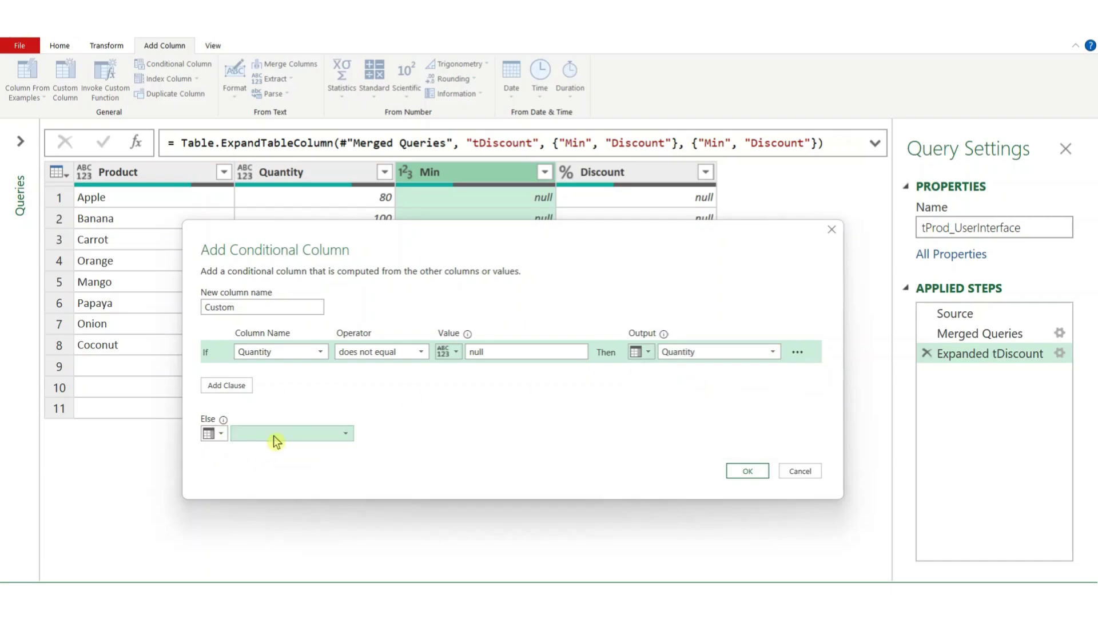
{"action": "left_click", "coordinate": [274, 435]}
{"action": "left_click", "coordinate": [262, 476]}
{"action": "left_click", "coordinate": [753, 475]}
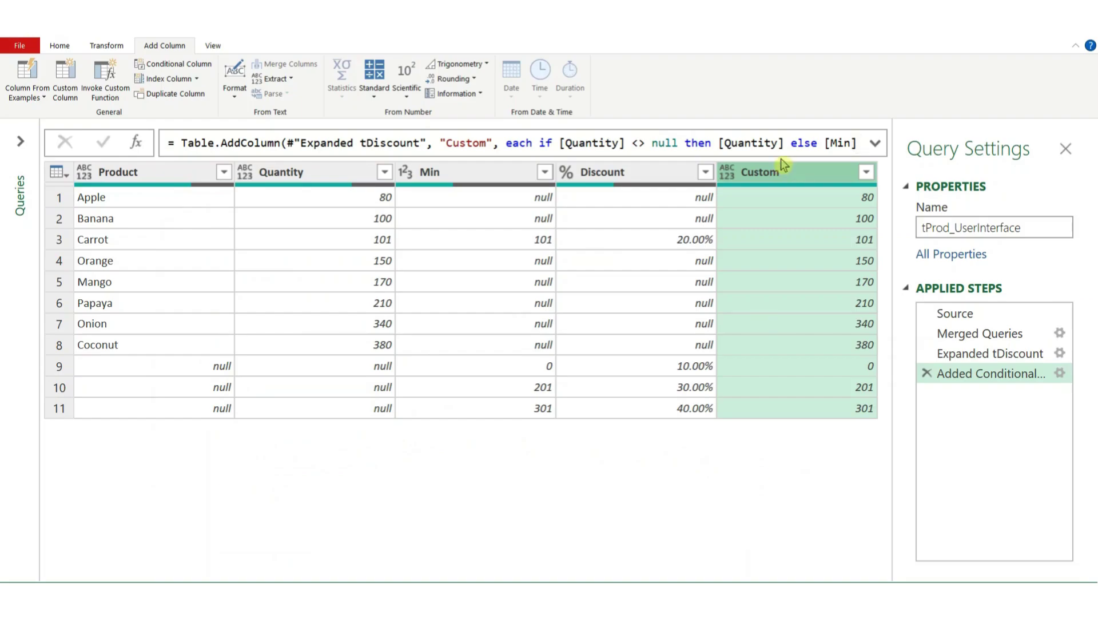
{"action": "key", "text": "ctrl+2"}
{"action": "mouse_move", "coordinate": [731, 176]}
{"action": "left_mouse_down"}
{"action": "mouse_move", "coordinate": [735, 161]}
{"action": "mouse_move", "coordinate": [721, 188]}
{"action": "left_mouse_up"}
{"action": "key", "text": "Escape"}
Sort the query rows by the Custom column in ascending order.
{"action": "left_click", "coordinate": [866, 171]}
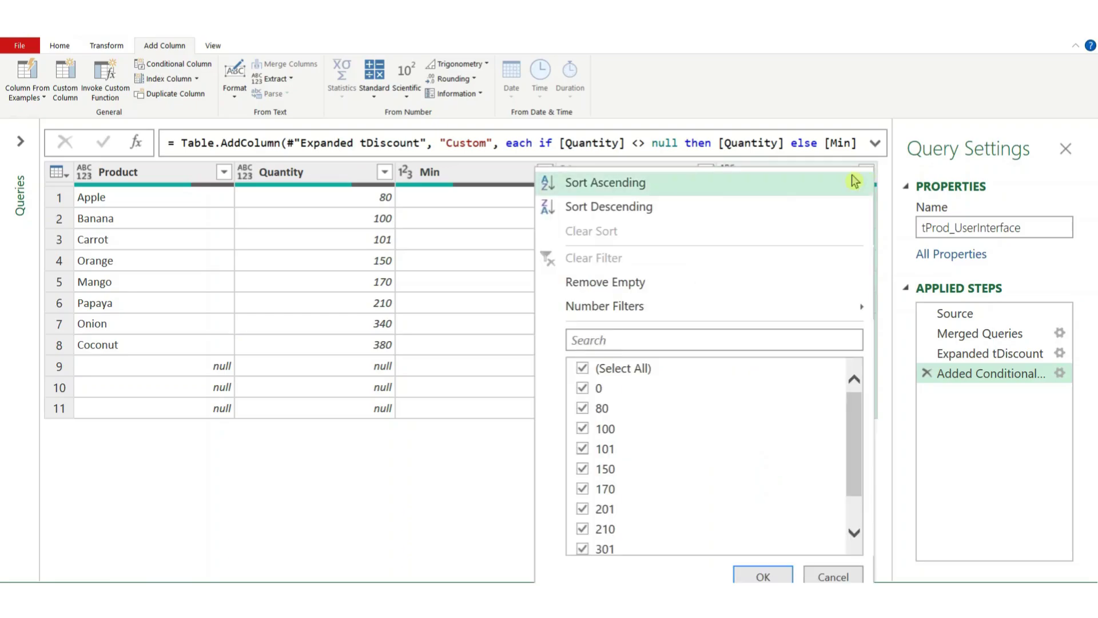
{"action": "left_click", "coordinate": [646, 189]}
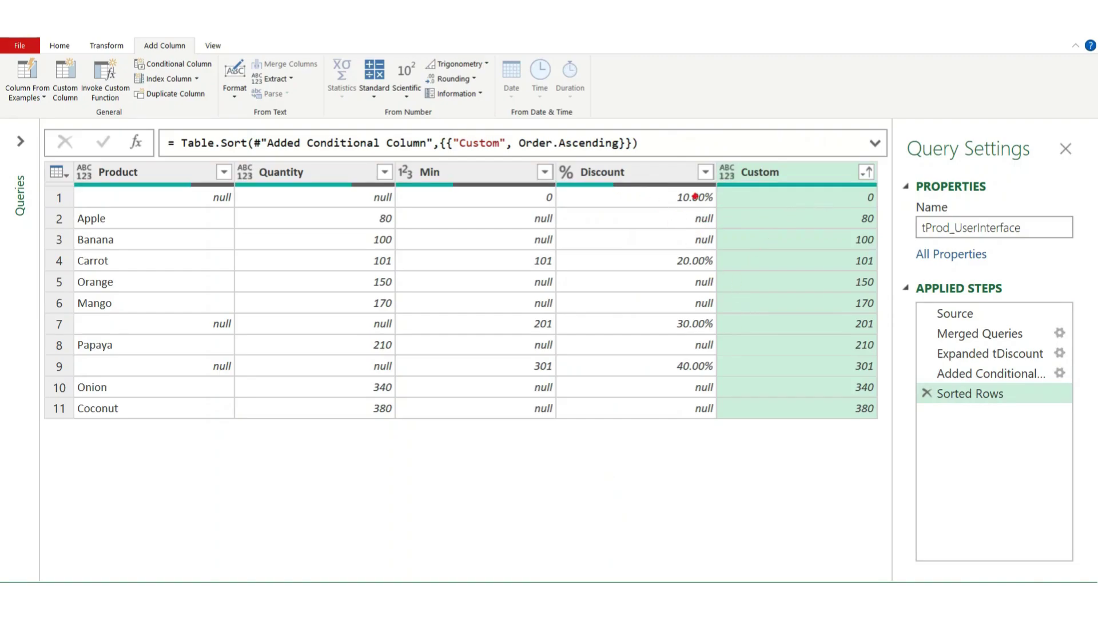
{"action": "left_click_drag", "start_coordinate": [670, 196], "coordinate": [678, 206]}
{"action": "mouse_move", "coordinate": [670, 255]}
{"action": "left_mouse_down"}
{"action": "mouse_move", "coordinate": [734, 257]}
{"action": "mouse_move", "coordinate": [676, 269]}
{"action": "left_mouse_up"}
{"action": "mouse_move", "coordinate": [669, 314]}
{"action": "left_mouse_down"}
{"action": "mouse_move", "coordinate": [746, 320]}
{"action": "mouse_move", "coordinate": [675, 335]}
{"action": "mouse_move", "coordinate": [734, 360]}
{"action": "mouse_move", "coordinate": [662, 365]}
{"action": "left_mouse_up"}
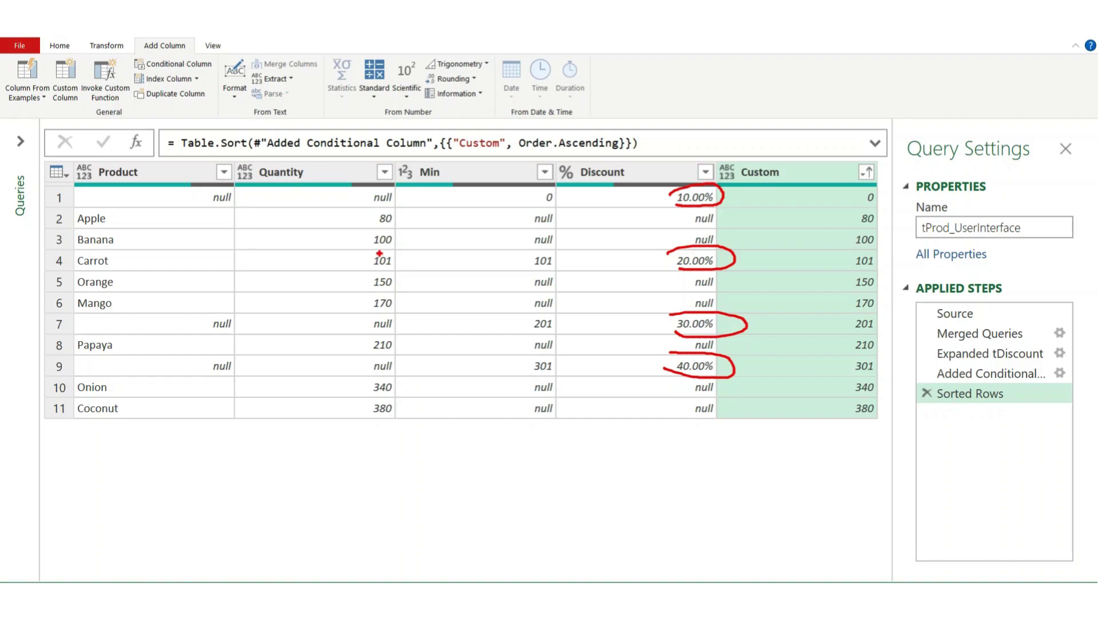
{"action": "left_click_drag", "start_coordinate": [362, 249], "coordinate": [445, 250]}
{"action": "left_click_drag", "start_coordinate": [656, 197], "coordinate": [661, 193]}
{"action": "left_click_drag", "start_coordinate": [360, 313], "coordinate": [445, 317]}
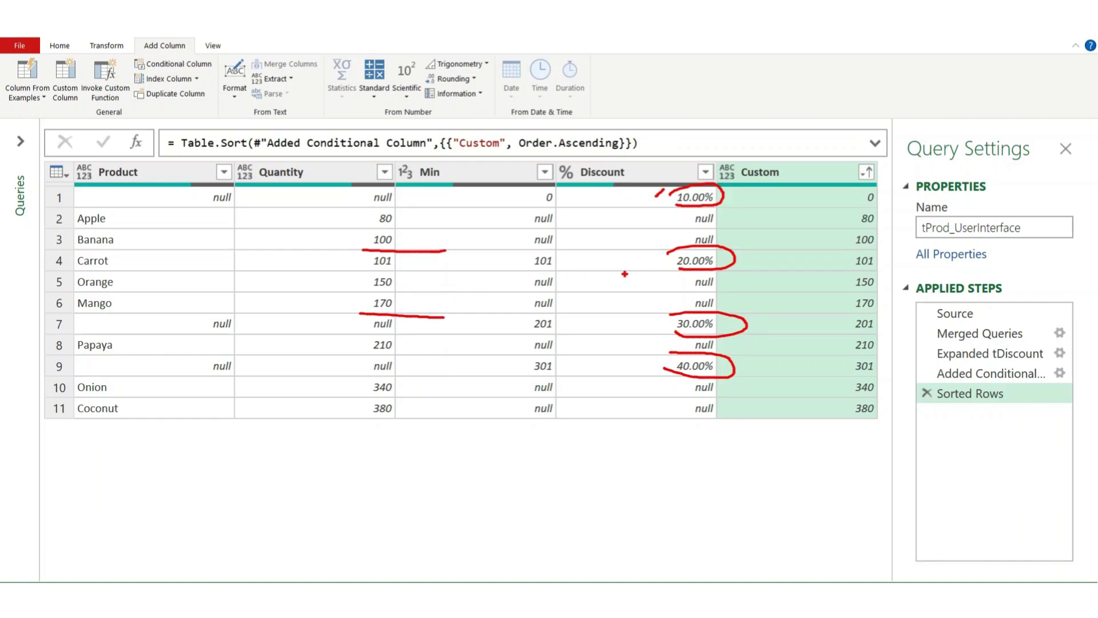
{"action": "left_click_drag", "start_coordinate": [663, 264], "coordinate": [640, 268]}
{"action": "key", "text": "Escape"}
Fill the Discount column's values down into the empty rows beneath them.
{"action": "left_click", "coordinate": [659, 174]}
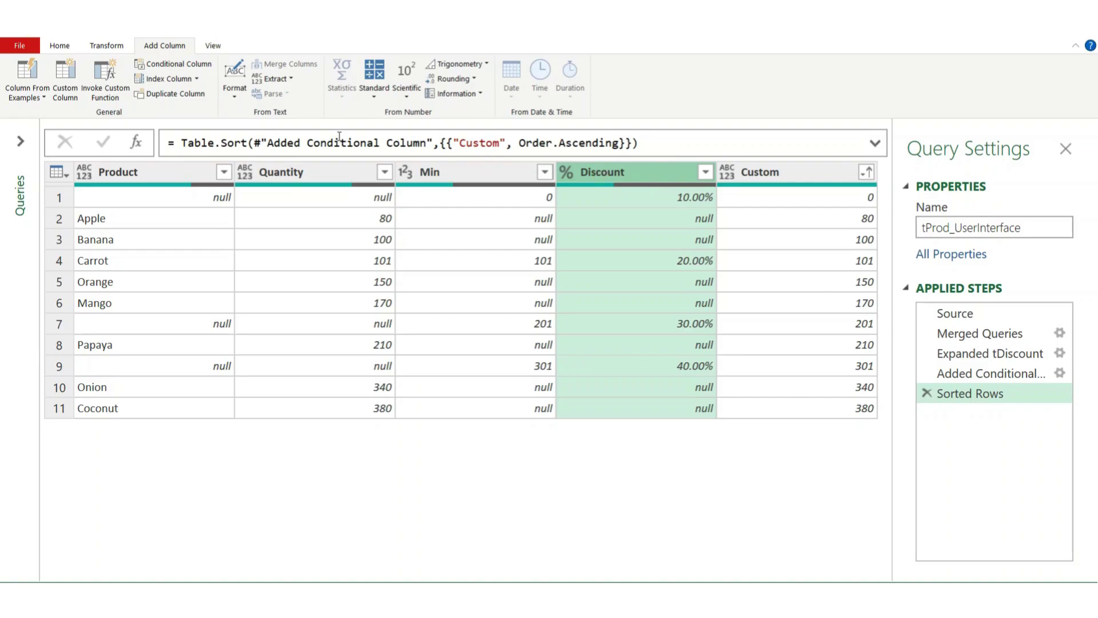
{"action": "left_click", "coordinate": [105, 48]}
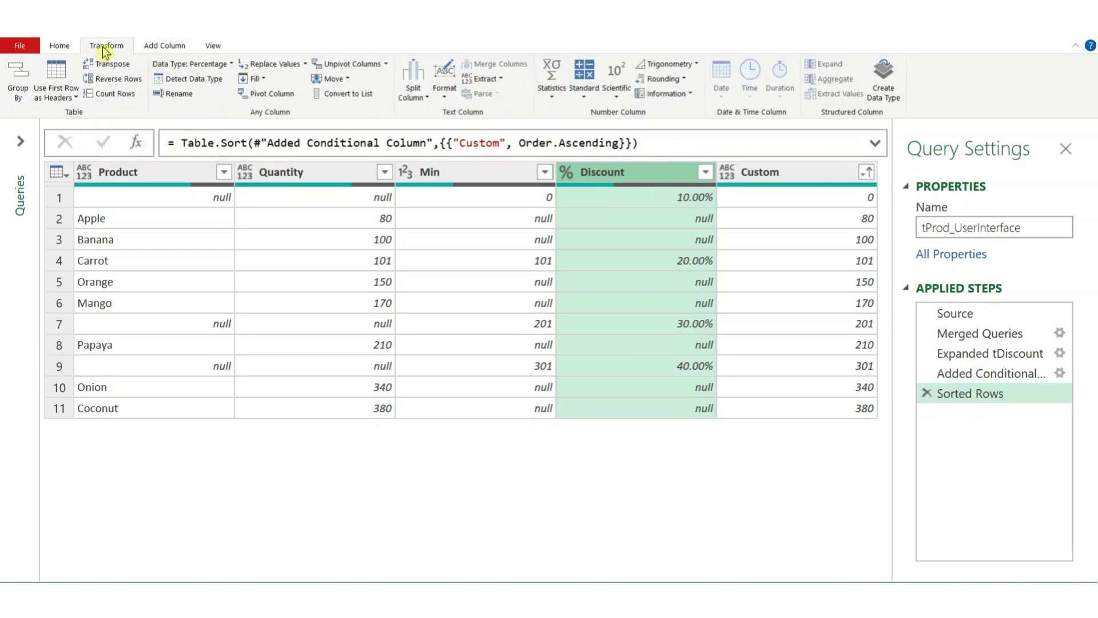
{"action": "left_click", "coordinate": [262, 79]}
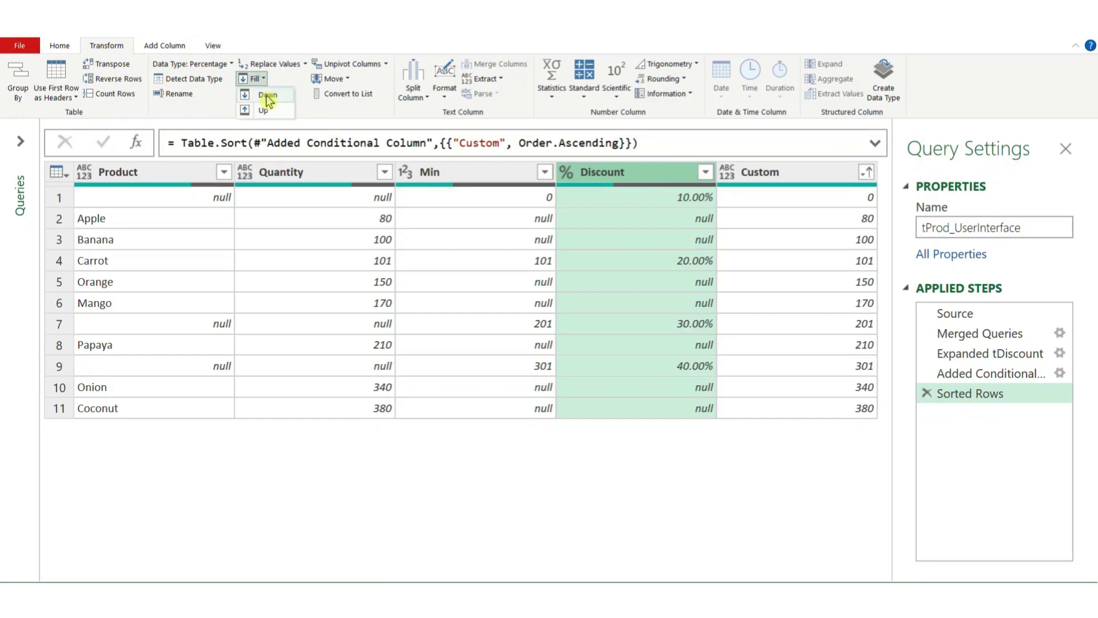
{"action": "left_click", "coordinate": [267, 98]}
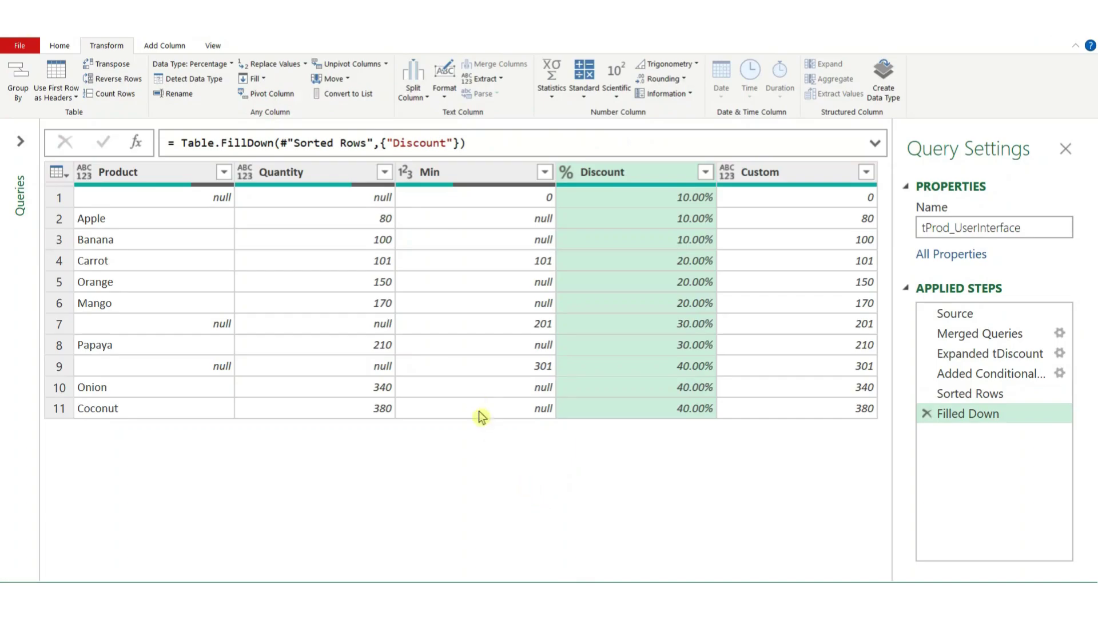
Remove the Min and Custom columns from the query.
{"action": "left_click", "coordinate": [471, 181]}
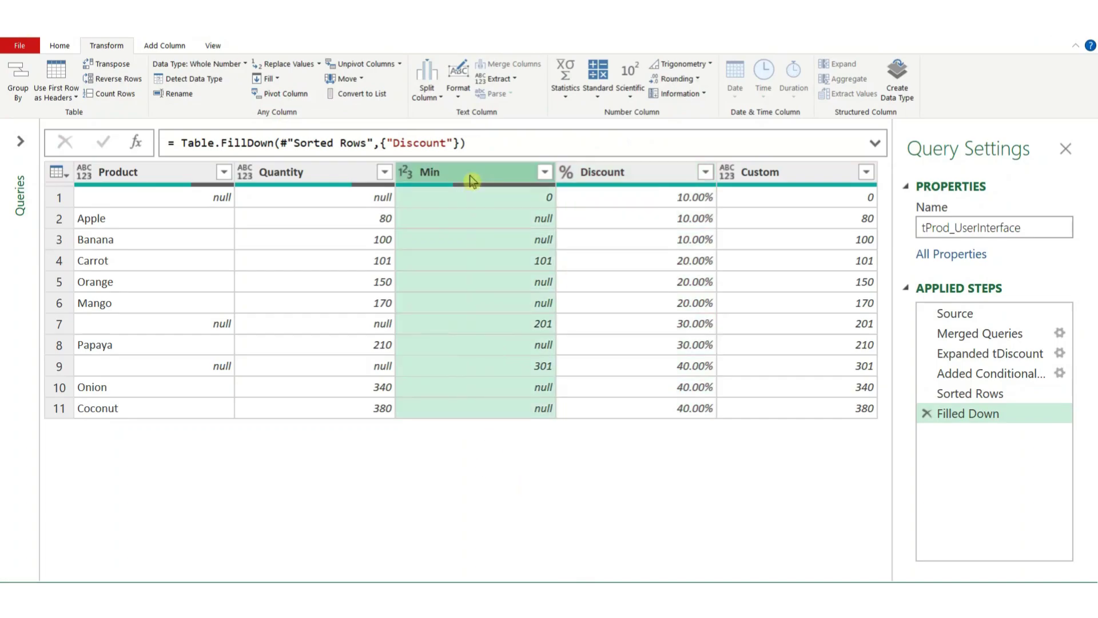
{"action": "left_click", "coordinate": [793, 182], "text": "ctrl"}
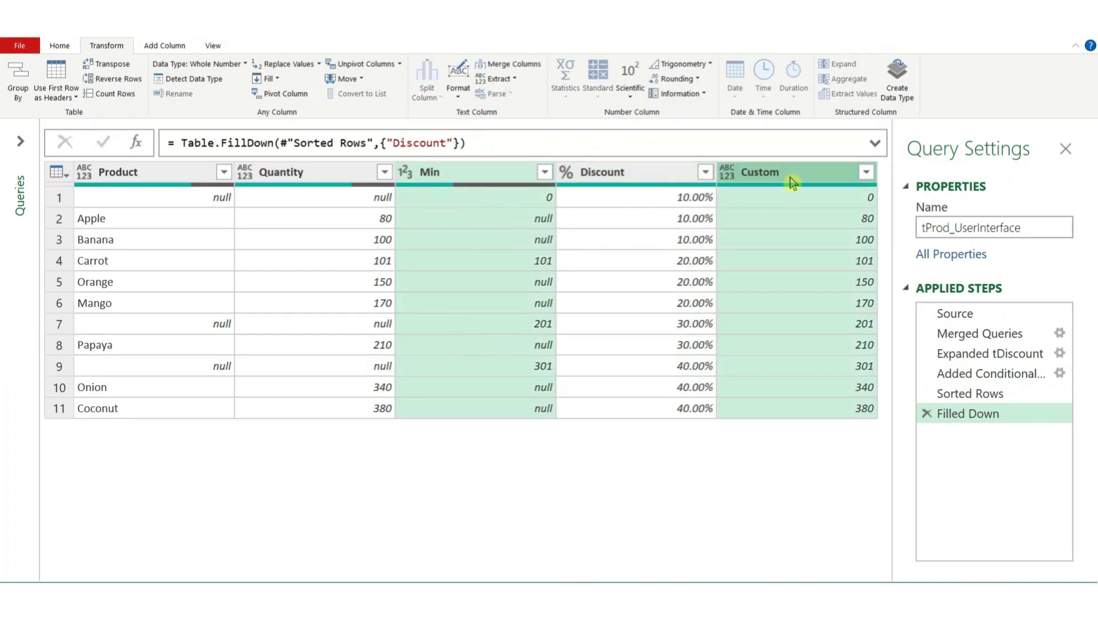
{"action": "right_click", "coordinate": [793, 182]}
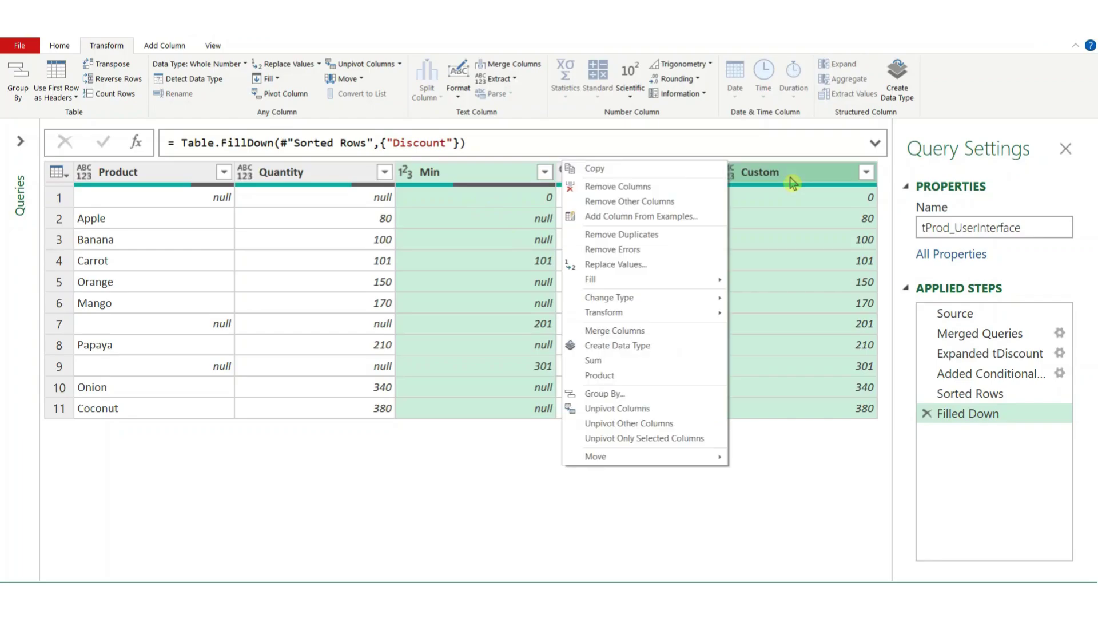
{"action": "left_click", "coordinate": [629, 188]}
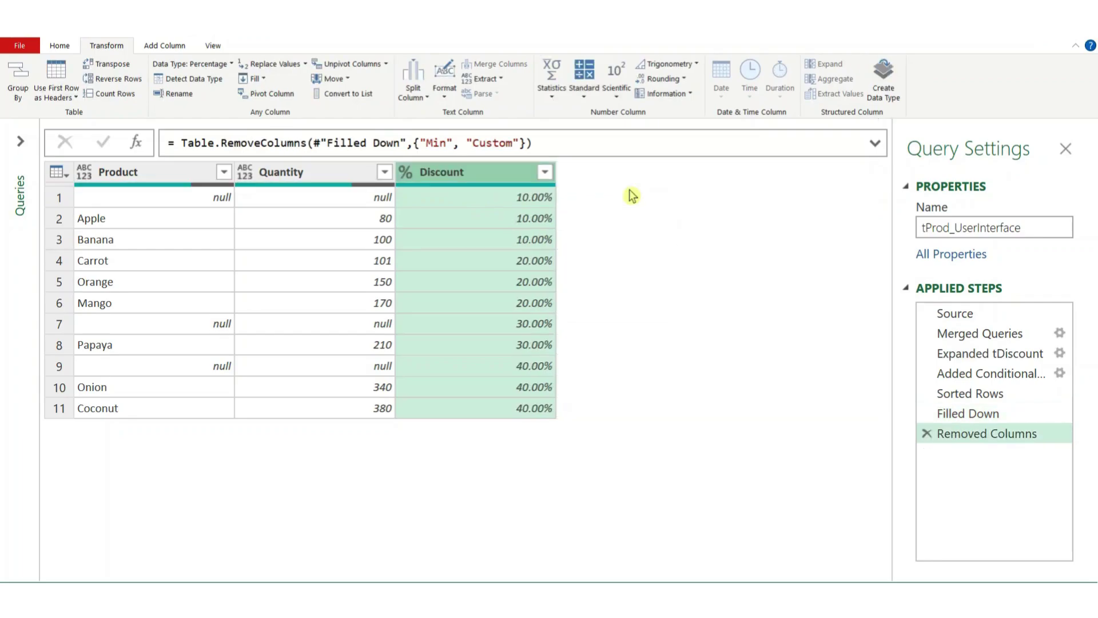
Filter the Product column to exclude the null rows.
{"action": "left_click", "coordinate": [159, 174]}
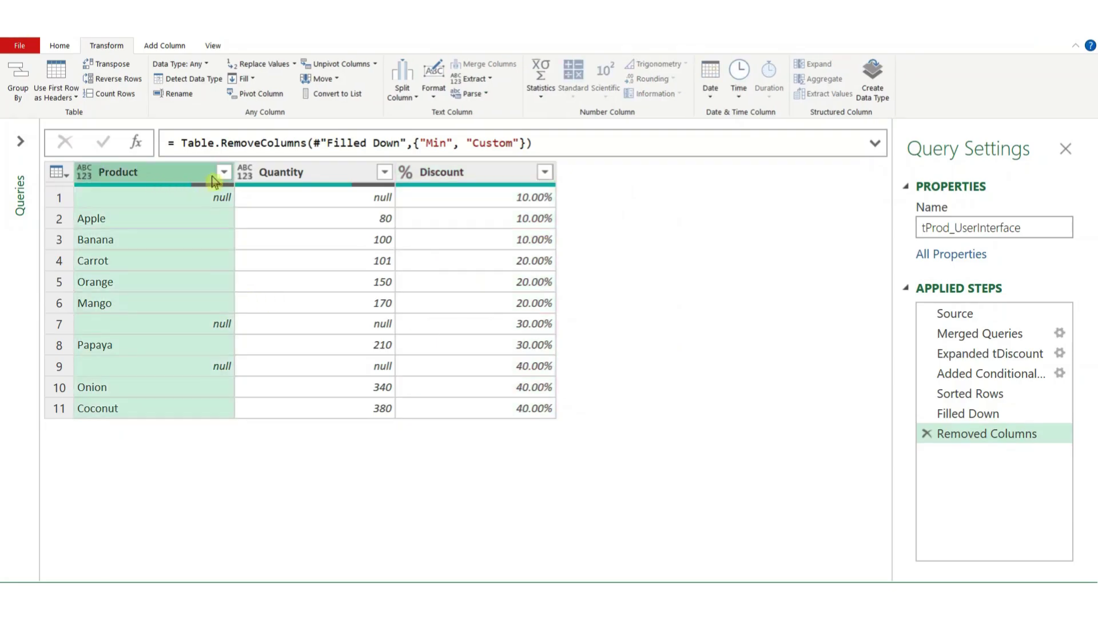
{"action": "left_click", "coordinate": [223, 173]}
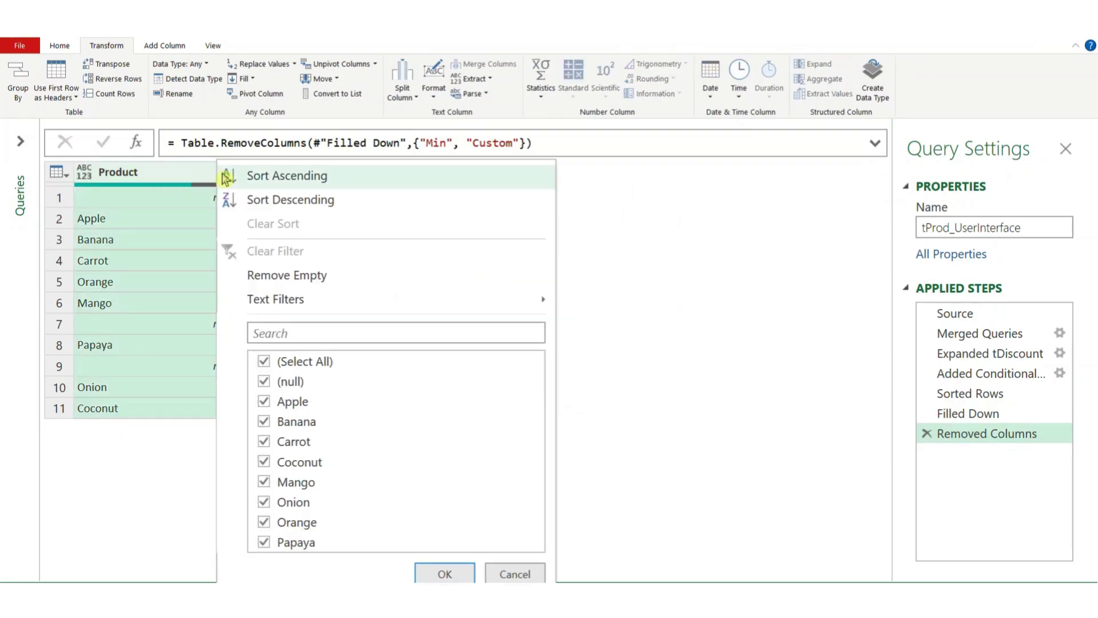
{"action": "left_click", "coordinate": [264, 383]}
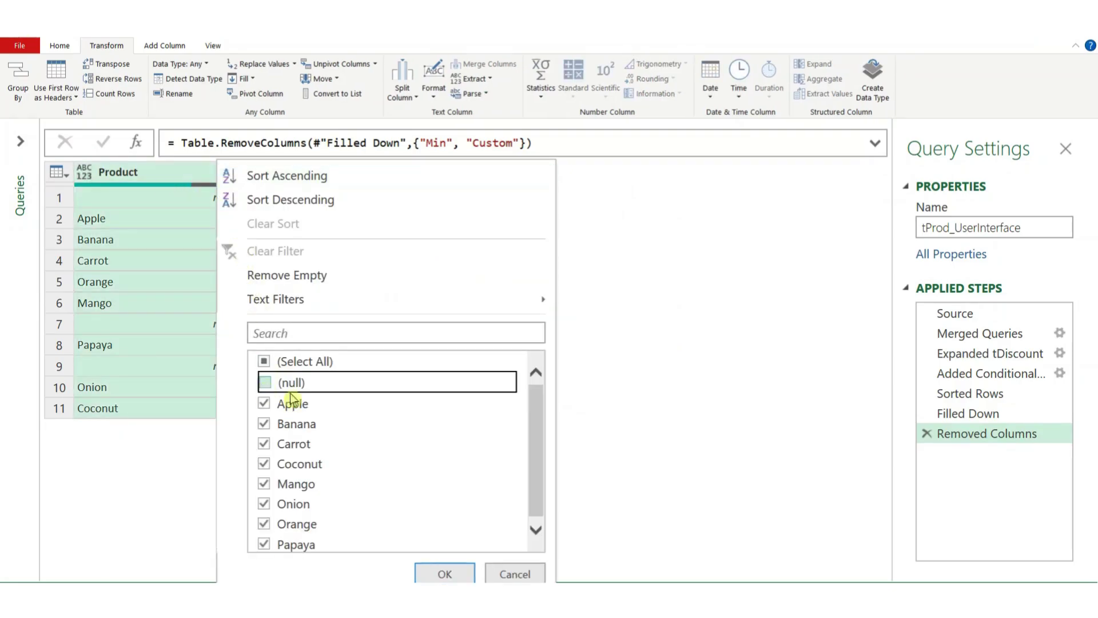
{"action": "left_click", "coordinate": [444, 574]}
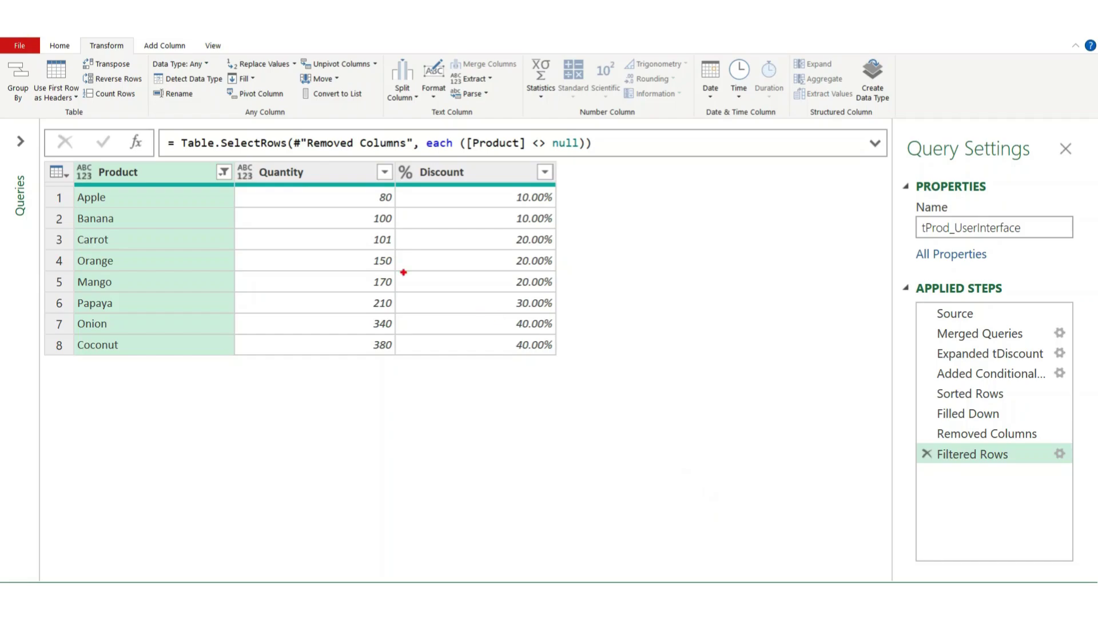
{"action": "left_click_drag", "start_coordinate": [457, 181], "coordinate": [471, 172]}
{"action": "left_click_drag", "start_coordinate": [307, 181], "coordinate": [326, 173]}
{"action": "key", "text": "e"}
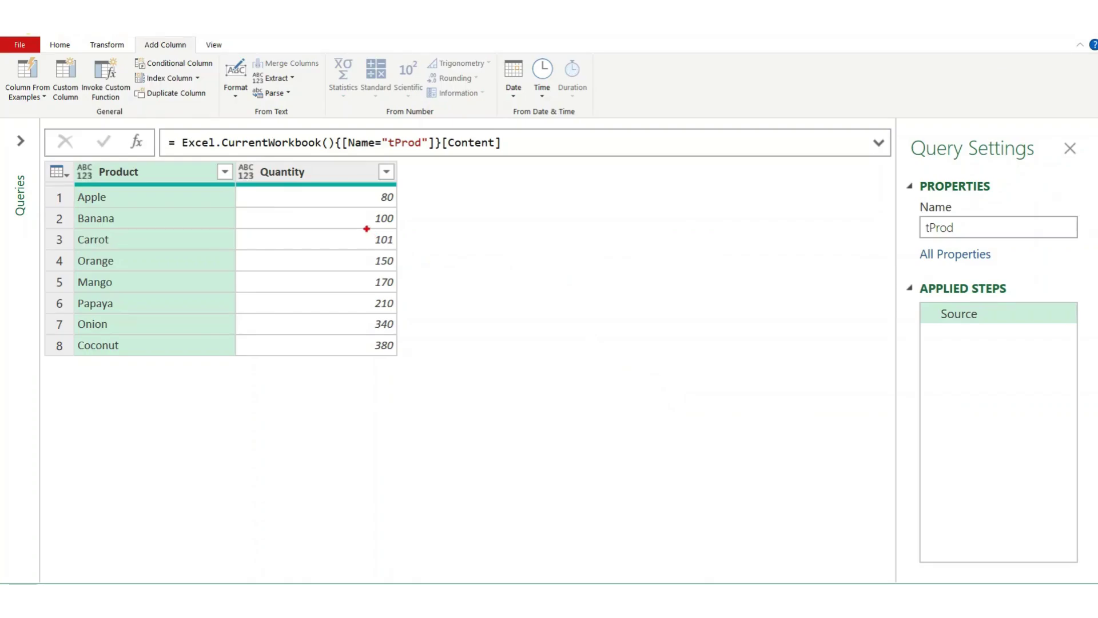
{"action": "mouse_move", "coordinate": [373, 233]}
{"action": "left_mouse_down"}
{"action": "mouse_move", "coordinate": [397, 235]}
{"action": "mouse_move", "coordinate": [373, 252]}
{"action": "left_mouse_up"}
{"action": "left_click_drag", "start_coordinate": [404, 233], "coordinate": [423, 221]}
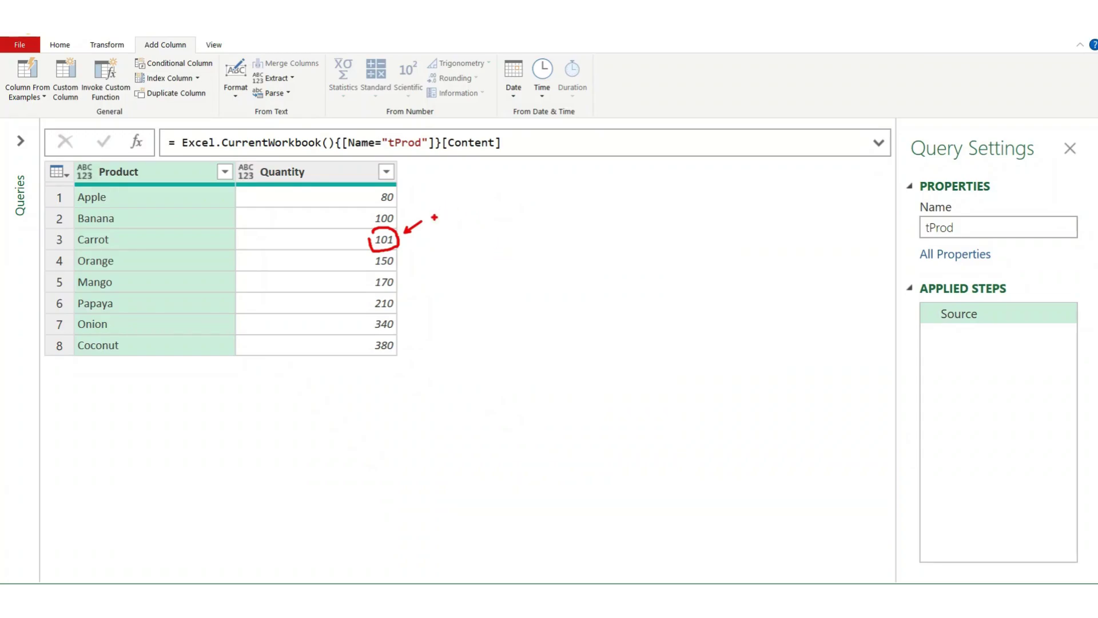
{"action": "key", "text": "Escape"}
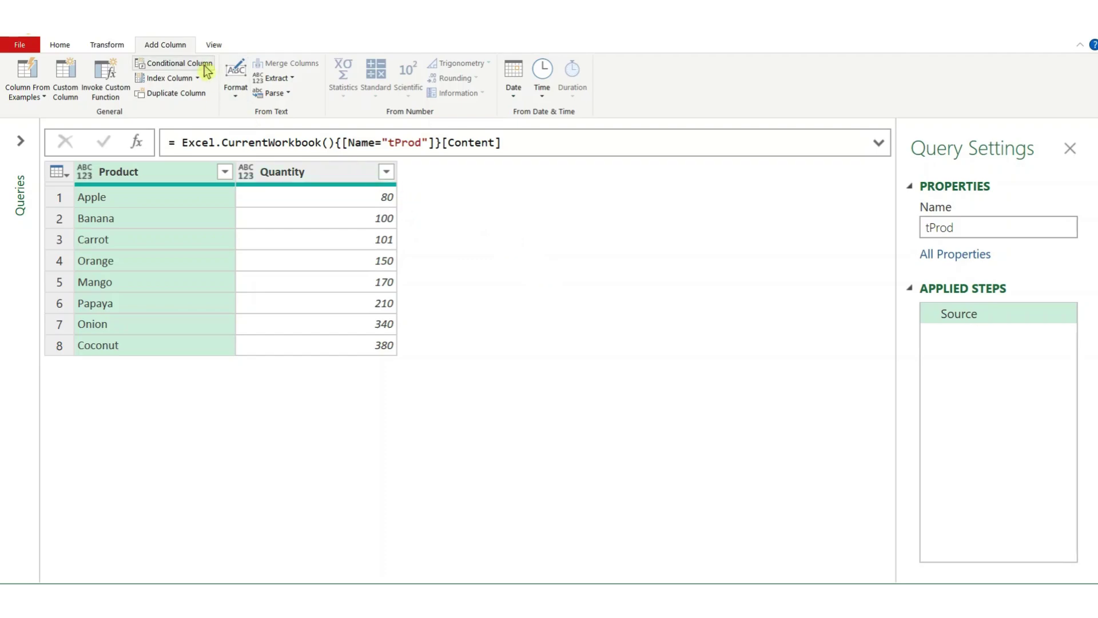
Begin a custom column in the tProd query whose formula calls Table.SelectRows on the tDiscount table.
{"action": "left_click", "coordinate": [67, 80]}
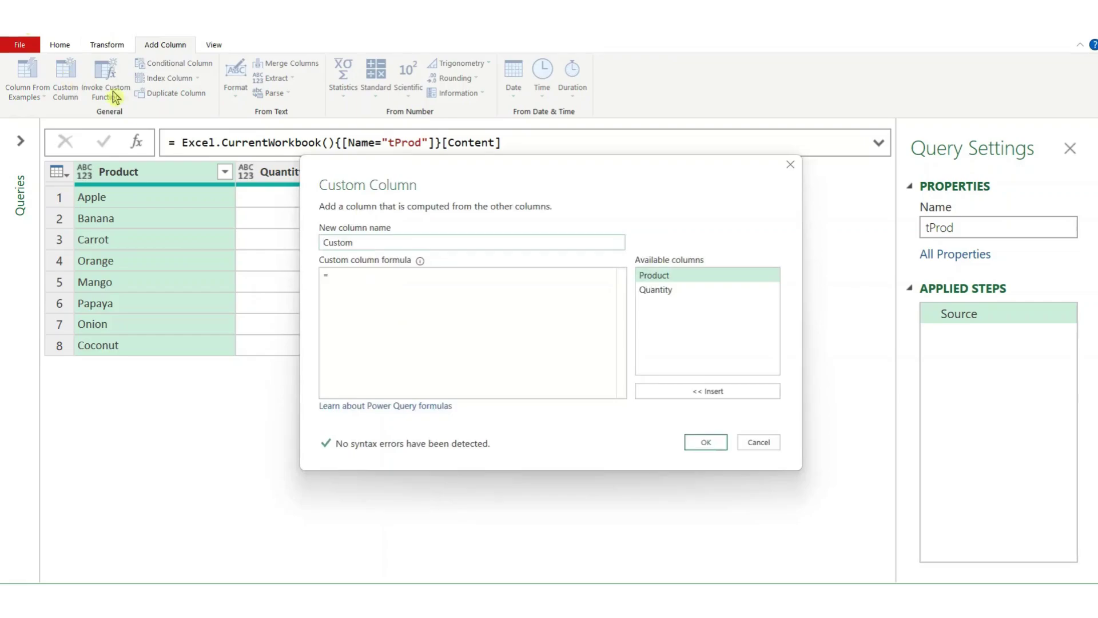
{"action": "left_click_drag", "start_coordinate": [573, 172], "coordinate": [618, 207]}
{"action": "left_click", "coordinate": [441, 344]}
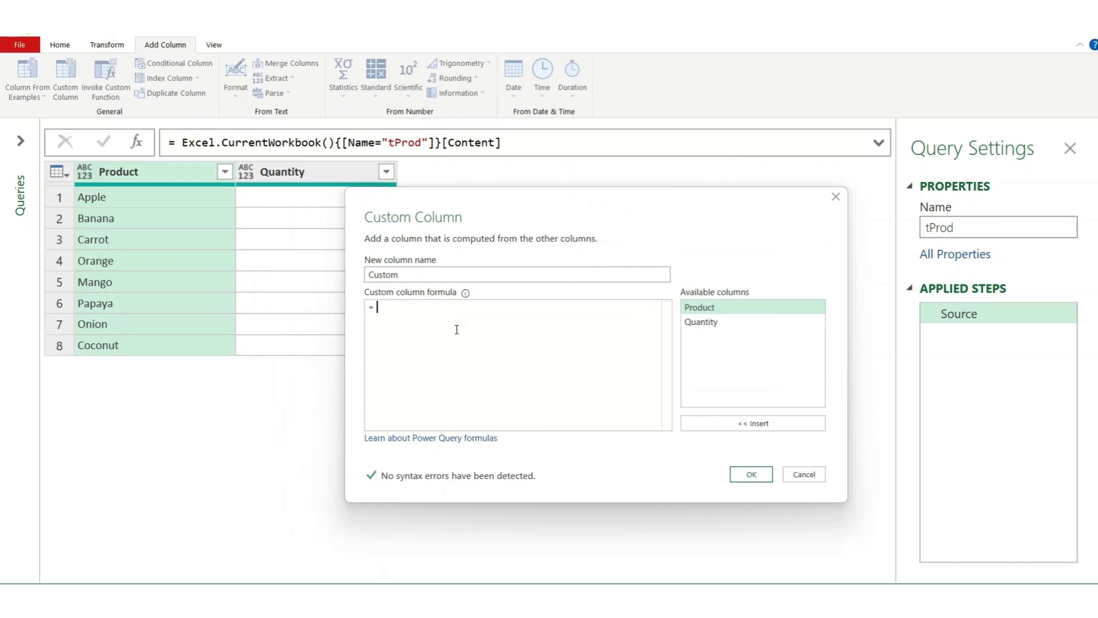
{"action": "type", "text": "Tab"}
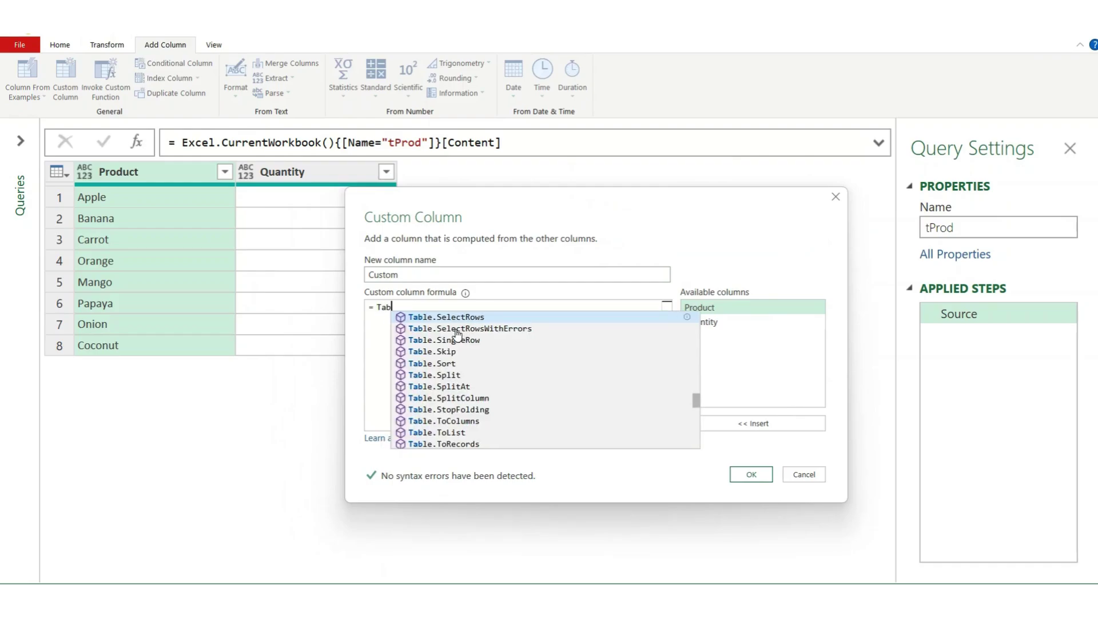
{"action": "key", "text": "Tab"}
{"action": "type", "text": "("}
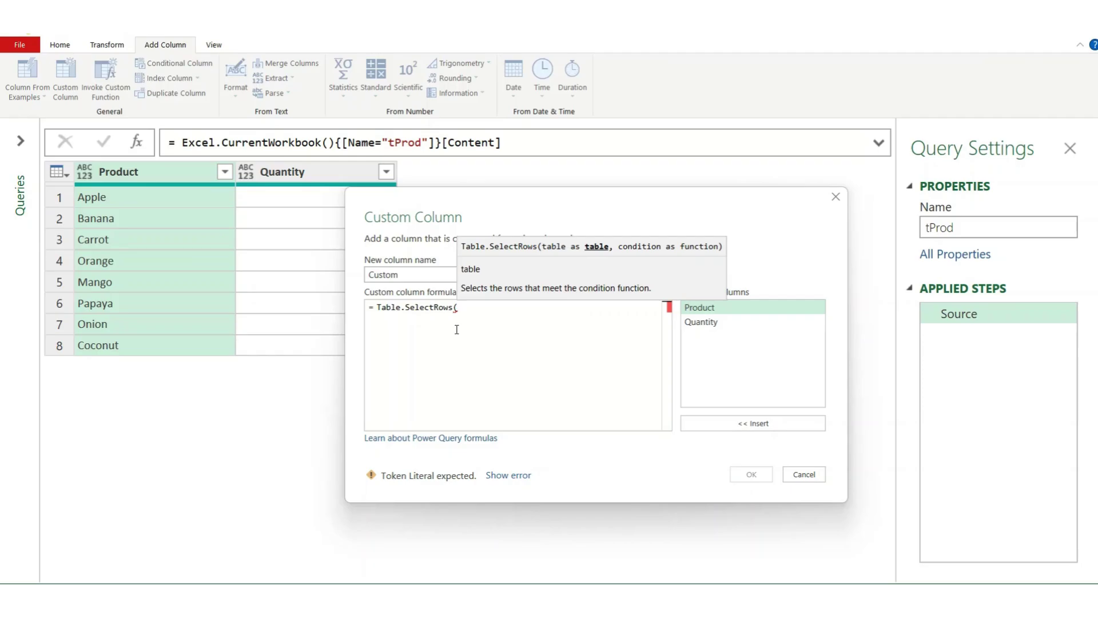
{"action": "type", "text": " t"}
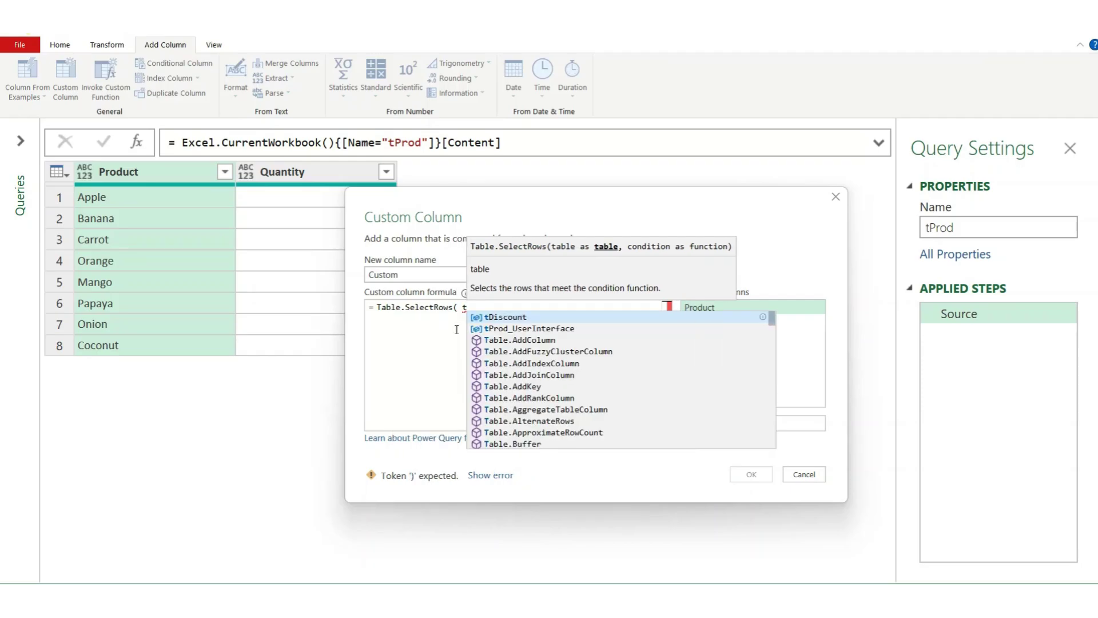
{"action": "key", "text": "Tab"}
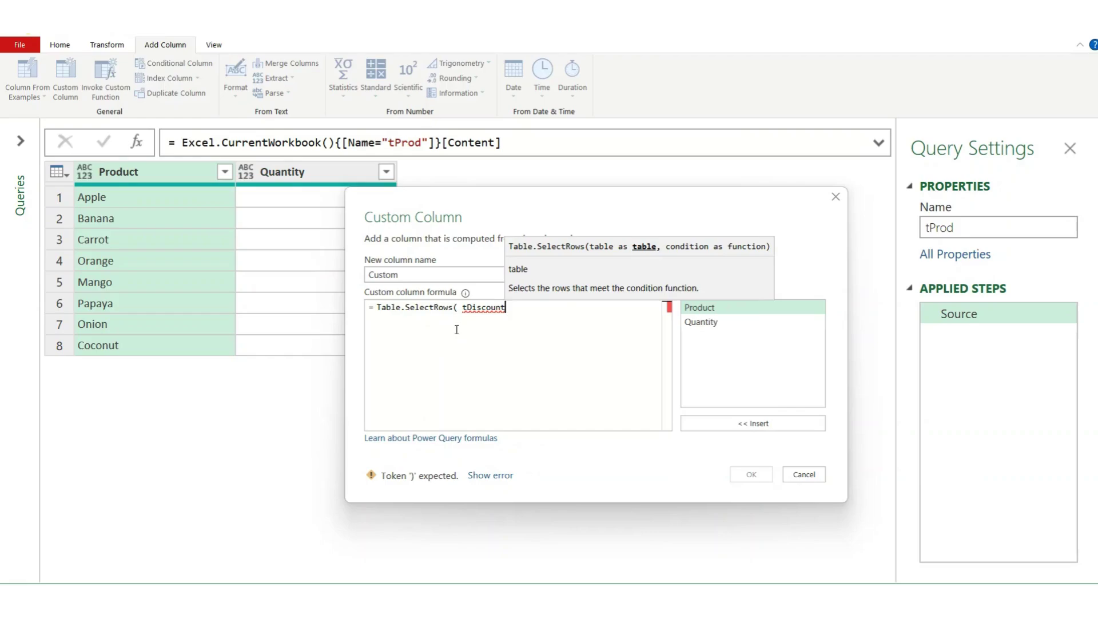
Complete the formula with the row condition (a) => a[Min] <= [Quantity] and create the custom column.
{"action": "type", "text": ", ("}
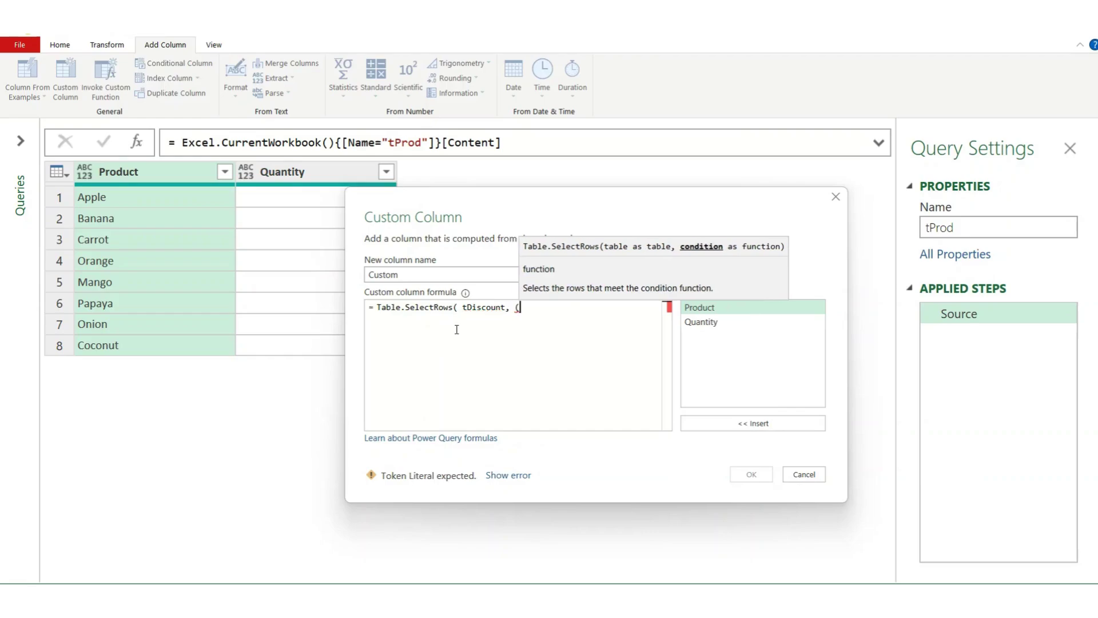
{"action": "type", "text": "a) ="}
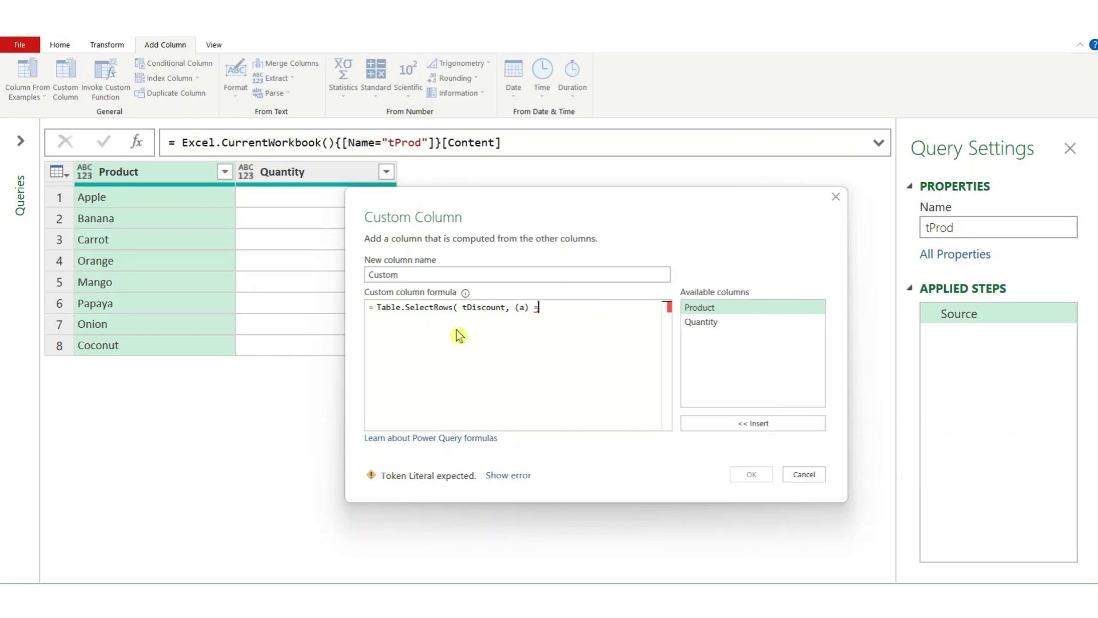
{"action": "type", "text": "> a"}
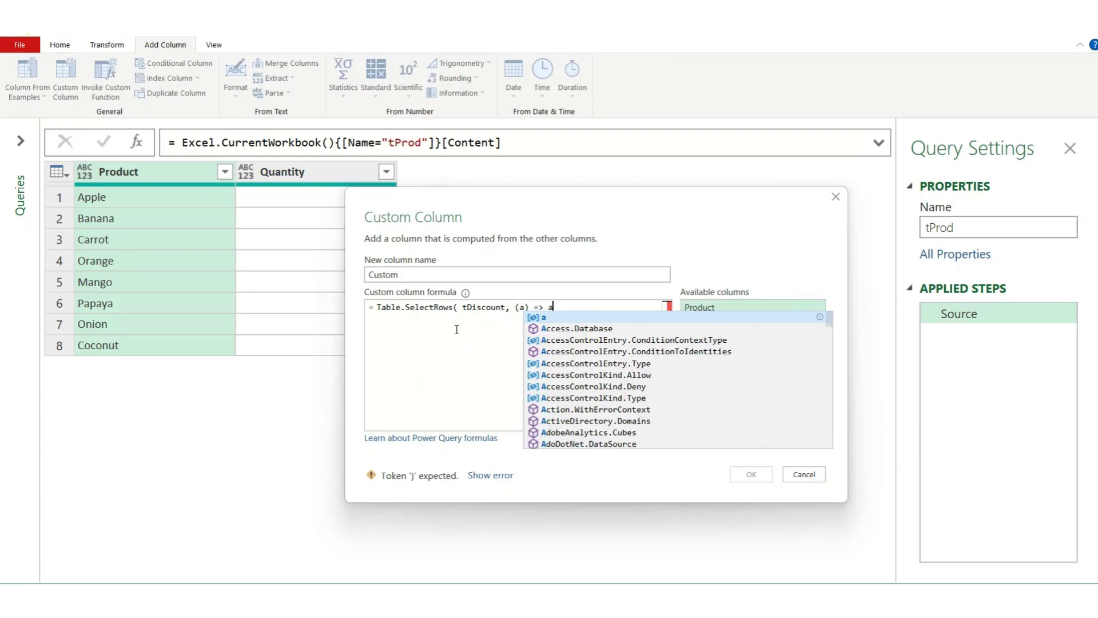
{"action": "type", "text": "[Min"}
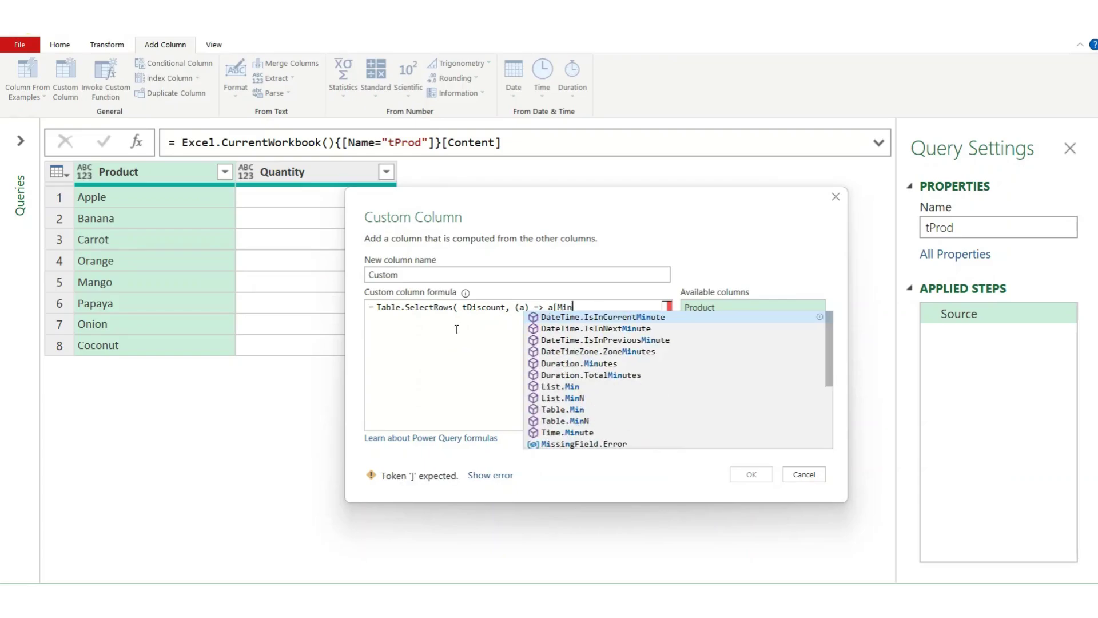
{"action": "type", "text": "] "}
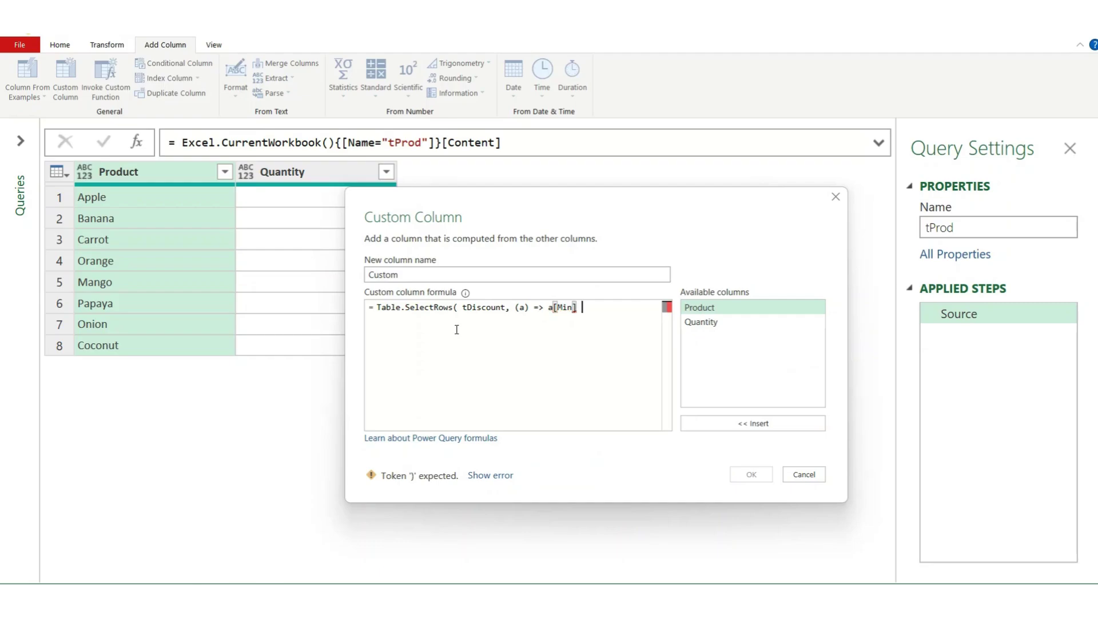
{"action": "type", "text": "<= "}
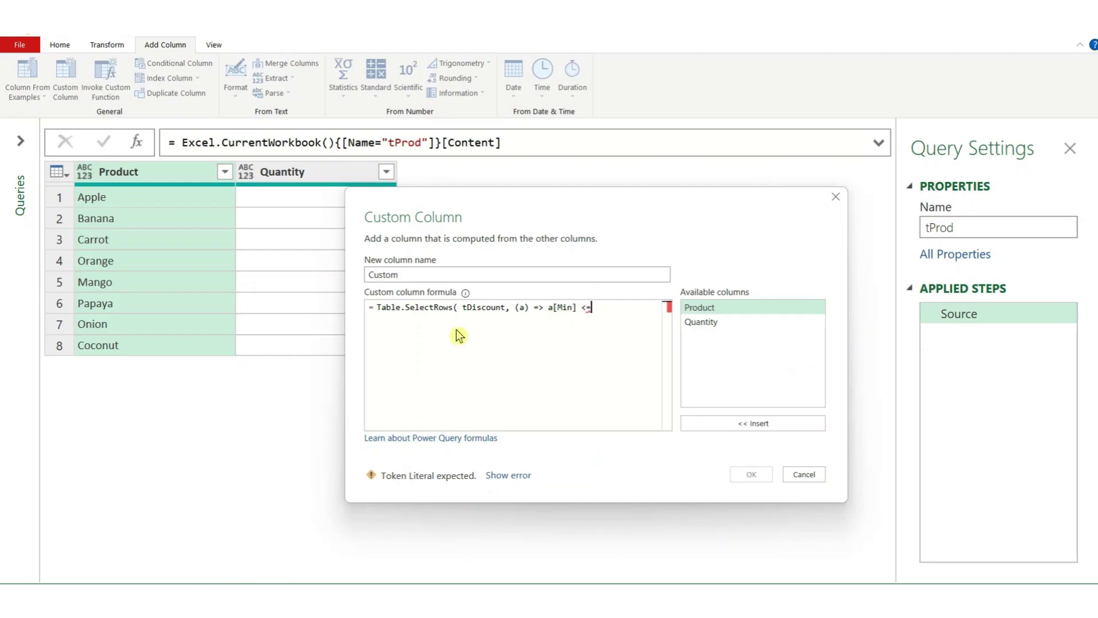
{"action": "type", "text": "["}
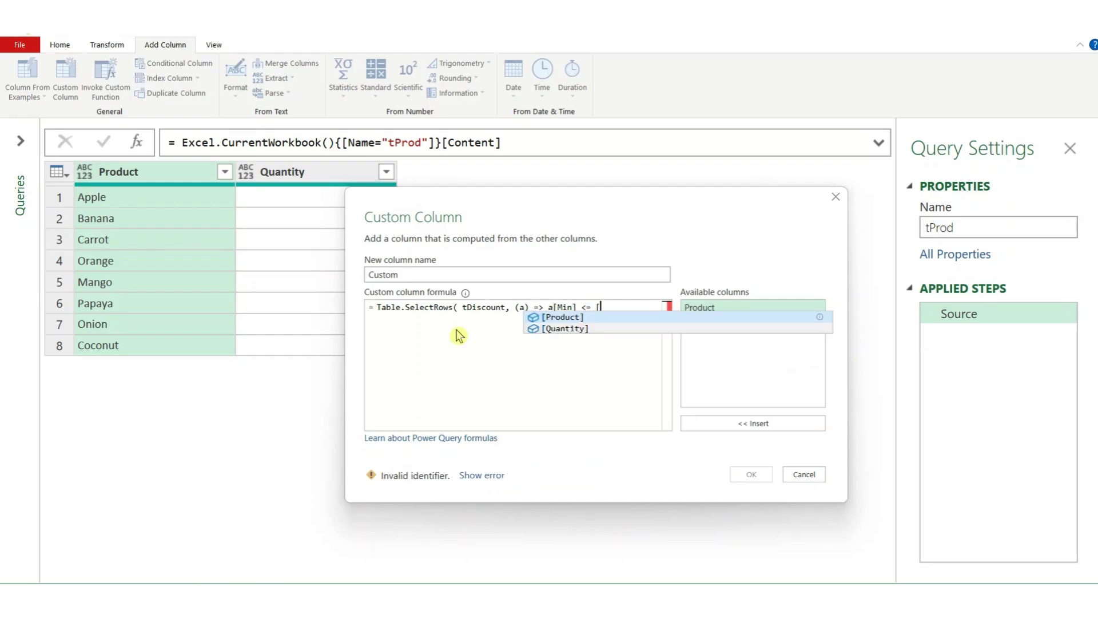
{"action": "type", "text": "Q"}
{"action": "key", "text": "Tab"}
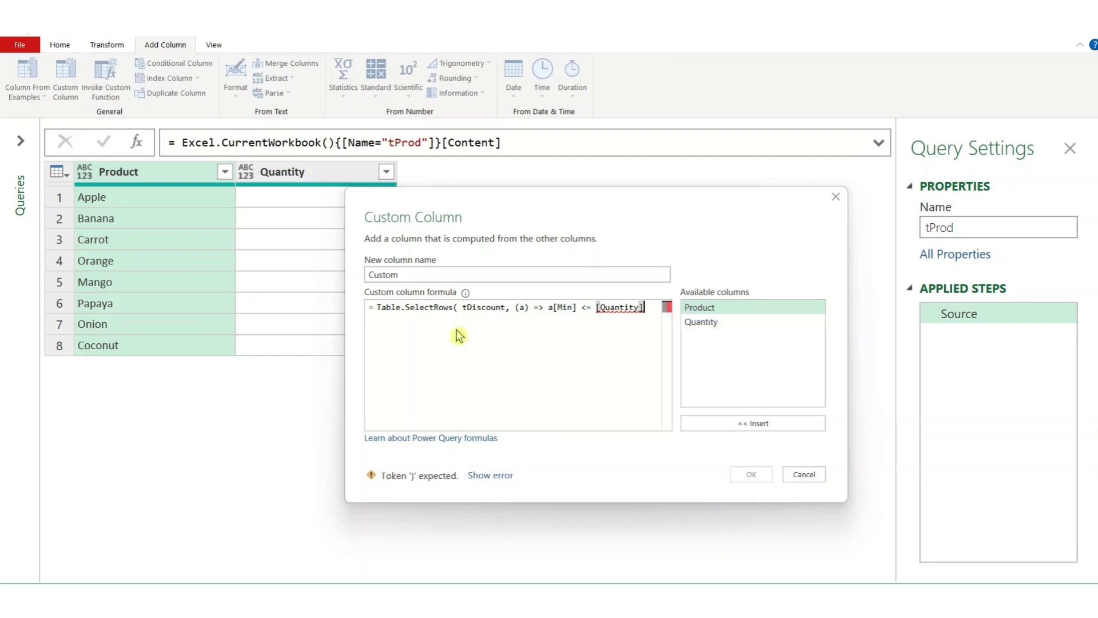
{"action": "type", "text": ")"}
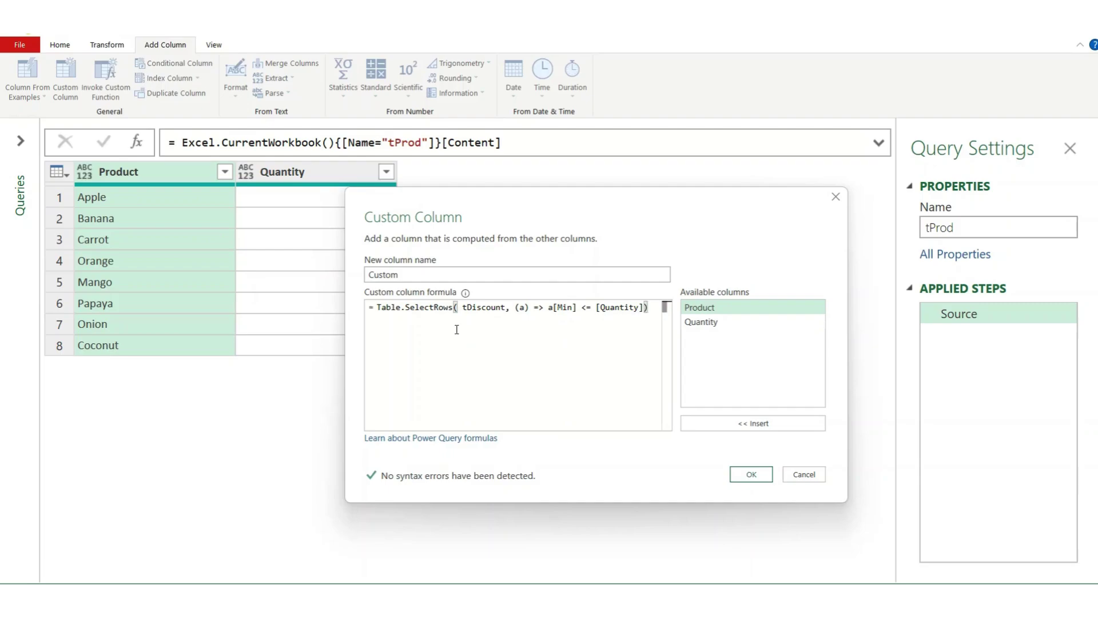
{"action": "left_click", "coordinate": [751, 479]}
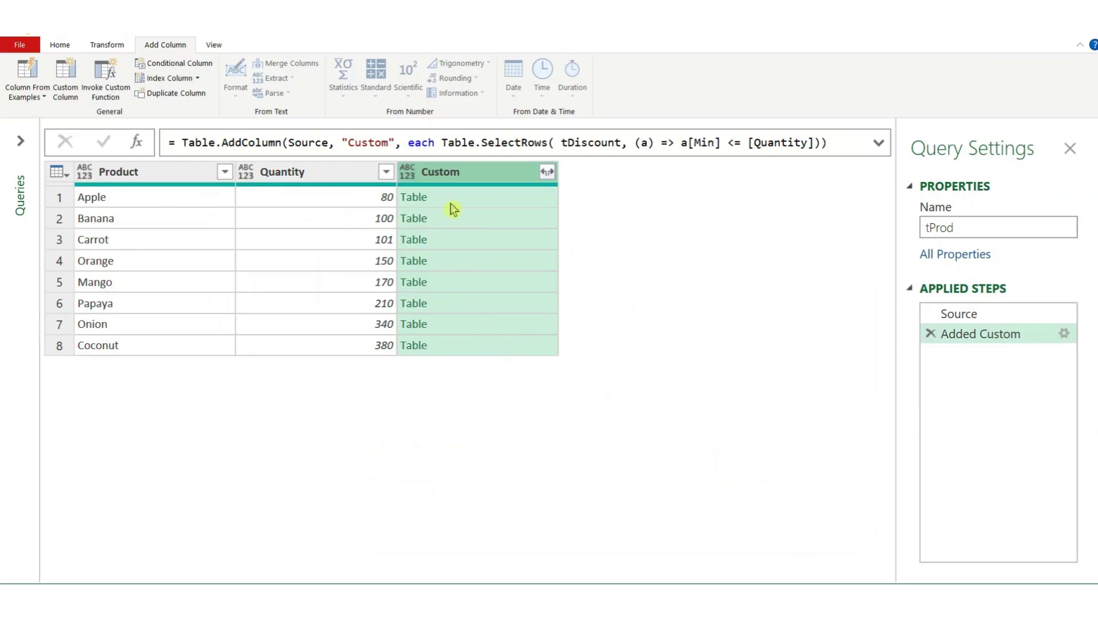
Preview the nested table in the Apple row of the Custom column and compare its Min with Apple's quantity.
{"action": "left_click", "coordinate": [451, 204]}
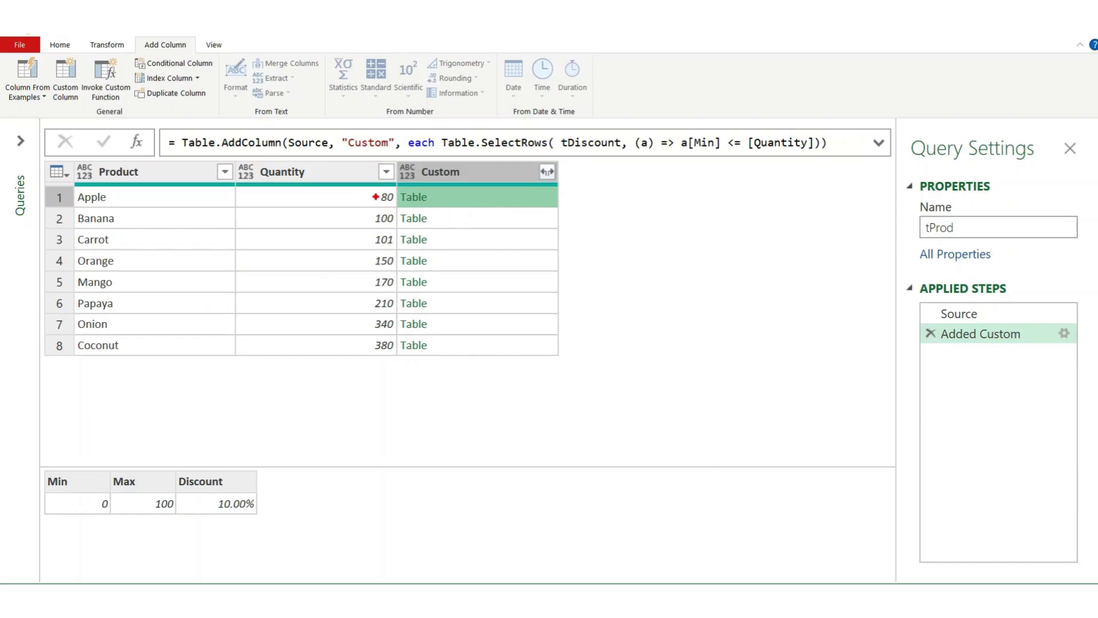
{"action": "mouse_move", "coordinate": [375, 193]}
{"action": "left_mouse_down"}
{"action": "mouse_move", "coordinate": [398, 197]}
{"action": "mouse_move", "coordinate": [379, 207]}
{"action": "left_mouse_up"}
{"action": "mouse_move", "coordinate": [92, 499]}
{"action": "left_mouse_down"}
{"action": "mouse_move", "coordinate": [112, 496]}
{"action": "mouse_move", "coordinate": [95, 514]}
{"action": "left_mouse_up"}
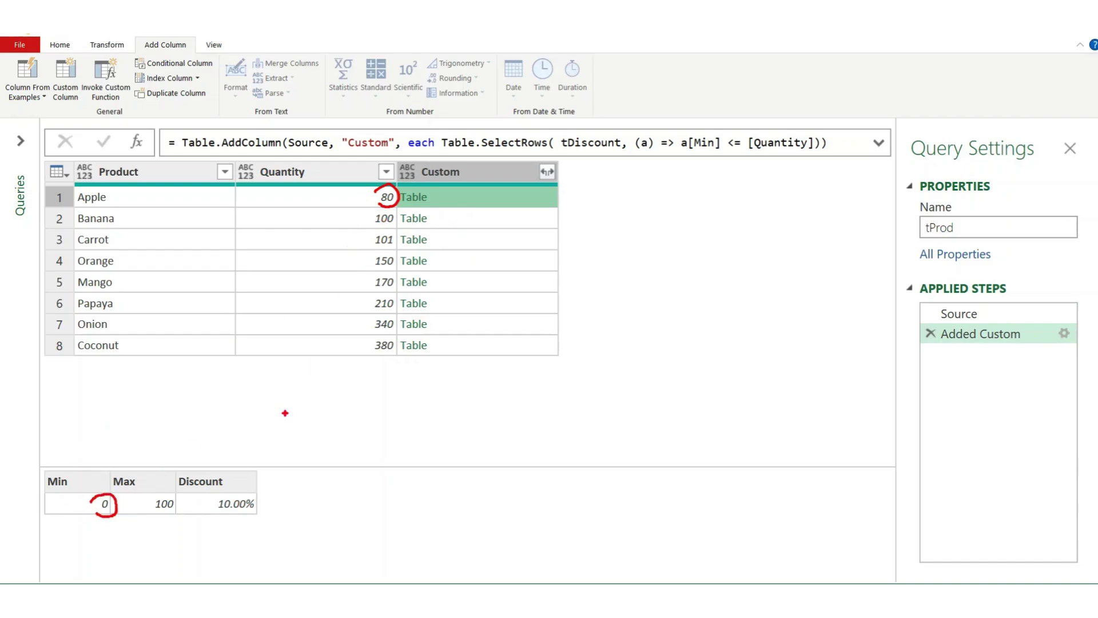
{"action": "left_click_drag", "start_coordinate": [265, 504], "coordinate": [297, 504]}
{"action": "key", "text": "Escape"}
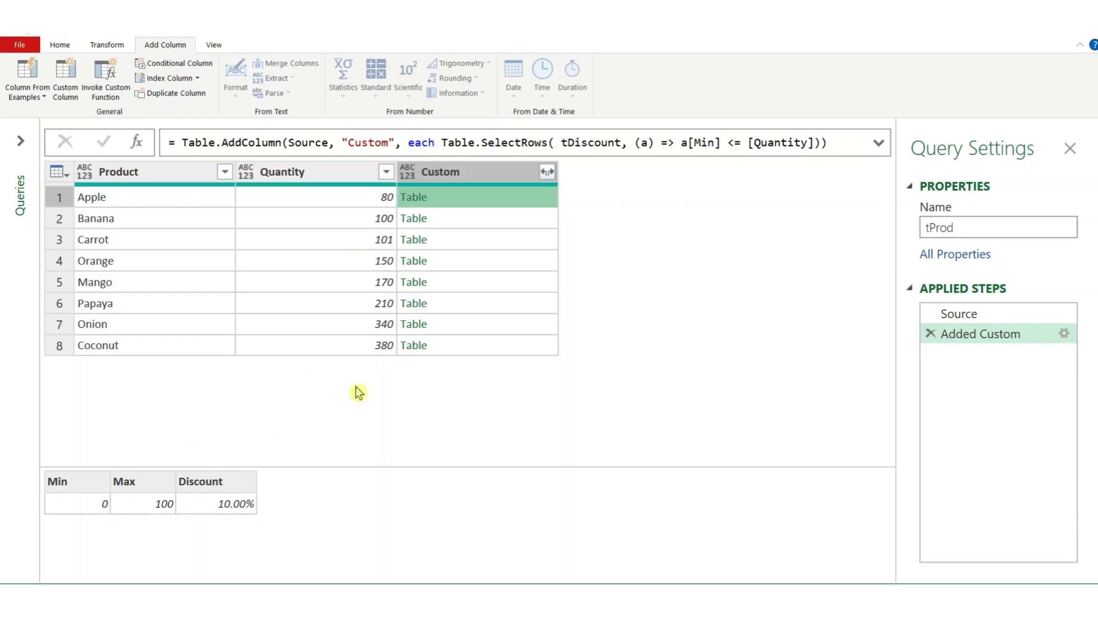
Preview the nested table in the Orange row of the Custom column and compare its Min values with Orange's quantity.
{"action": "left_click", "coordinate": [356, 266]}
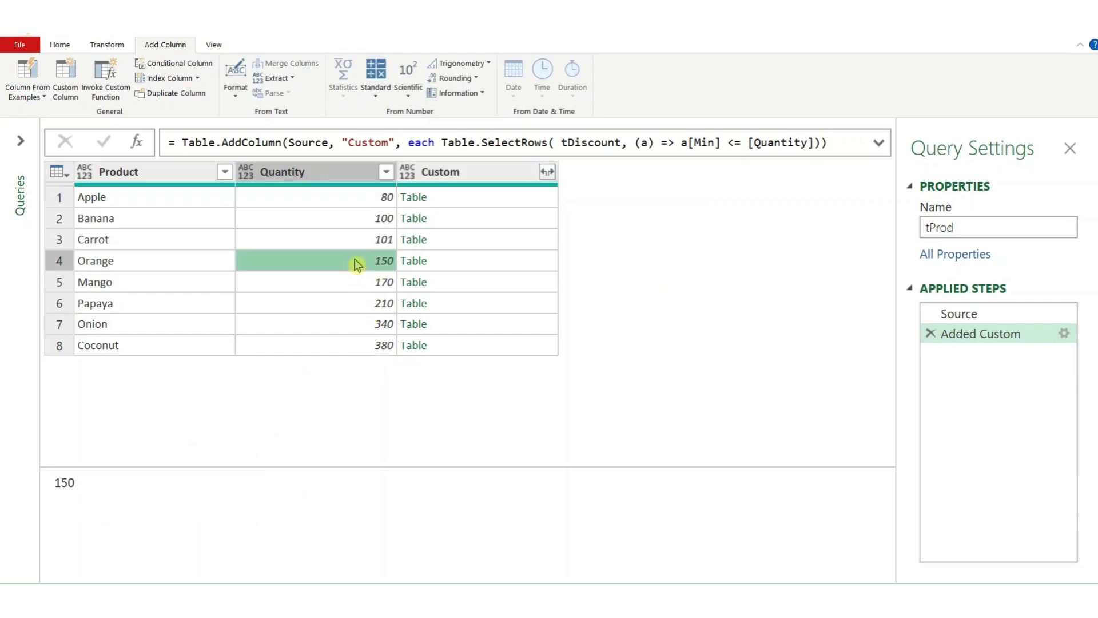
{"action": "left_click", "coordinate": [444, 266]}
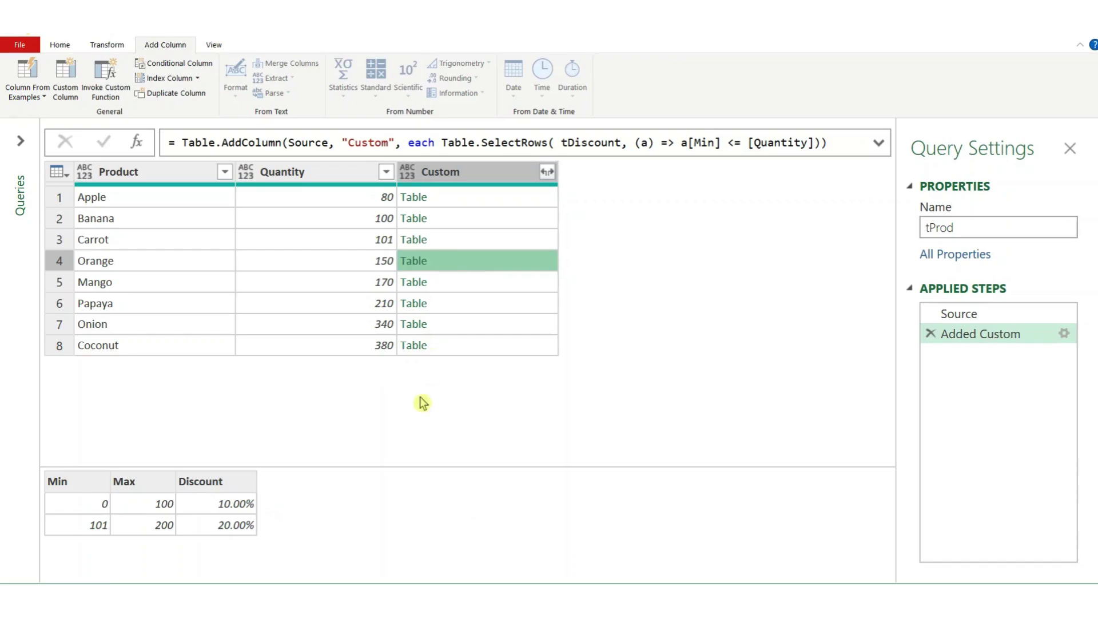
{"action": "key", "text": "ctrl+2"}
{"action": "mouse_move", "coordinate": [90, 503]}
{"action": "left_mouse_down"}
{"action": "mouse_move", "coordinate": [116, 507]}
{"action": "mouse_move", "coordinate": [86, 537]}
{"action": "left_mouse_up"}
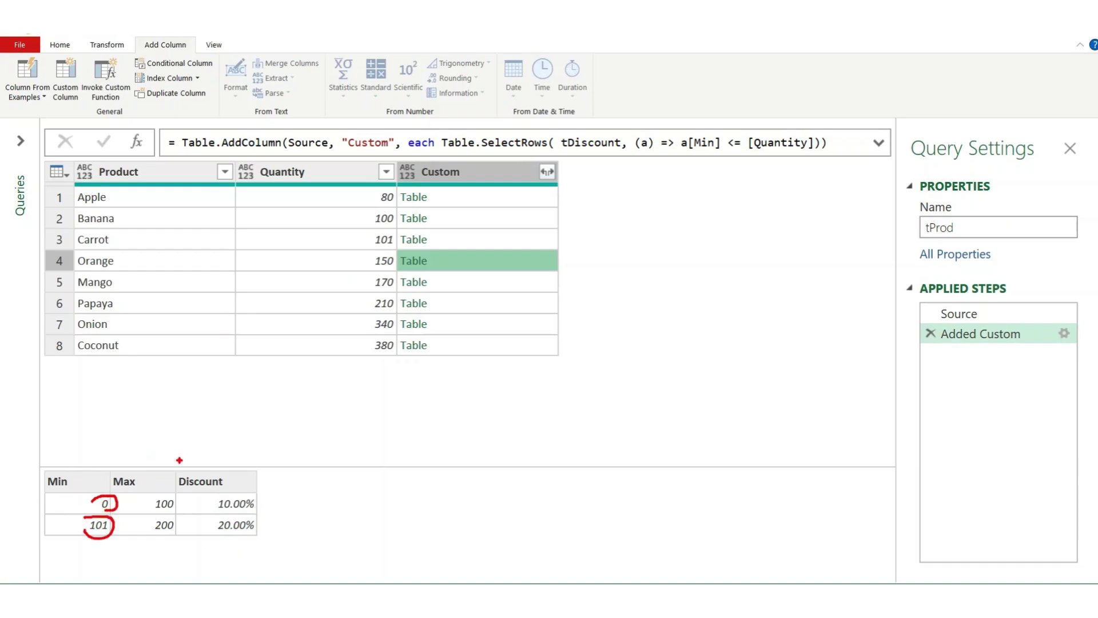
{"action": "left_click_drag", "start_coordinate": [393, 259], "coordinate": [367, 262]}
{"action": "key", "text": "Escape"}
Examine the Discount value in the last row of Orange's nested table against Orange's quantity.
{"action": "key", "text": "ctrl+2"}
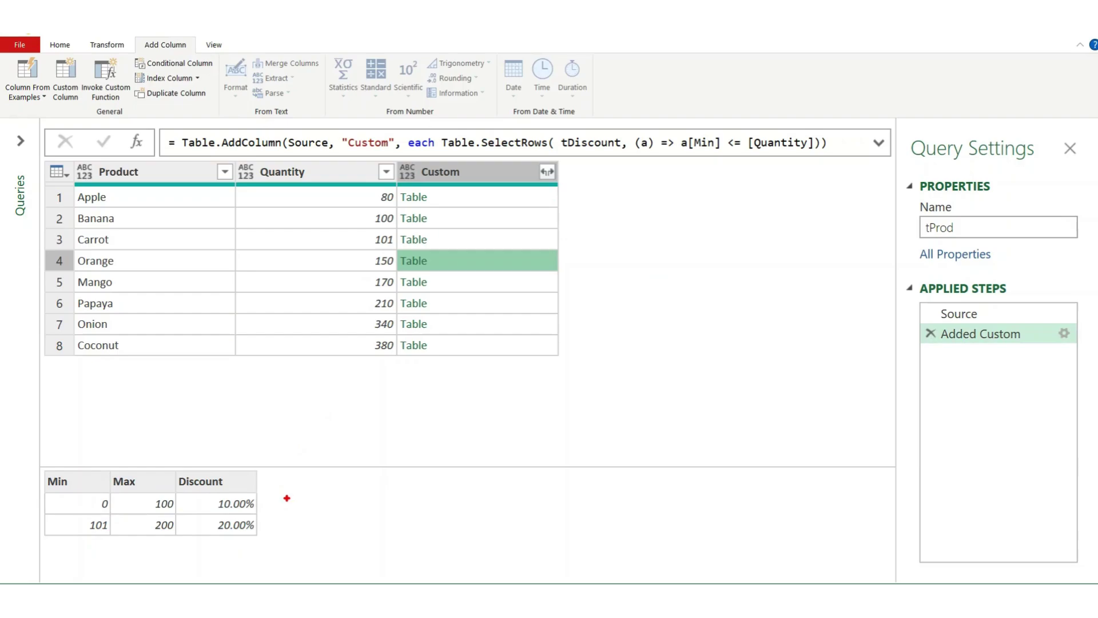
{"action": "mouse_move", "coordinate": [216, 519]}
{"action": "left_mouse_down"}
{"action": "mouse_move", "coordinate": [268, 519]}
{"action": "mouse_move", "coordinate": [232, 540]}
{"action": "mouse_move", "coordinate": [206, 519]}
{"action": "left_mouse_up"}
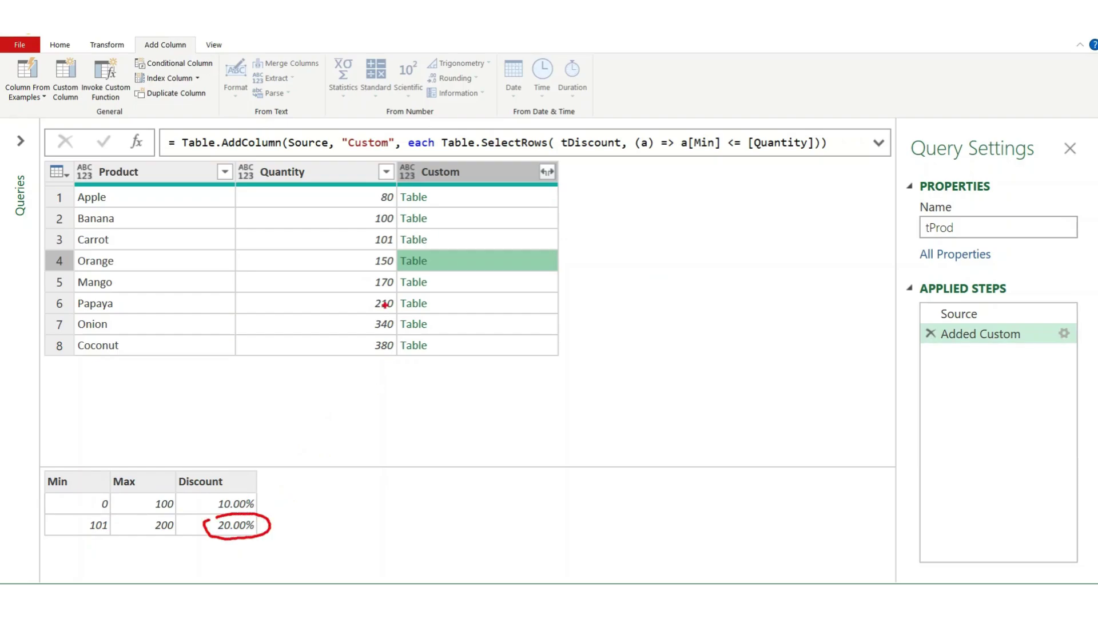
{"action": "mouse_move", "coordinate": [362, 252]}
{"action": "left_mouse_down"}
{"action": "mouse_move", "coordinate": [397, 259]}
{"action": "mouse_move", "coordinate": [350, 274]}
{"action": "left_mouse_up"}
{"action": "left_click_drag", "start_coordinate": [280, 523], "coordinate": [309, 521]}
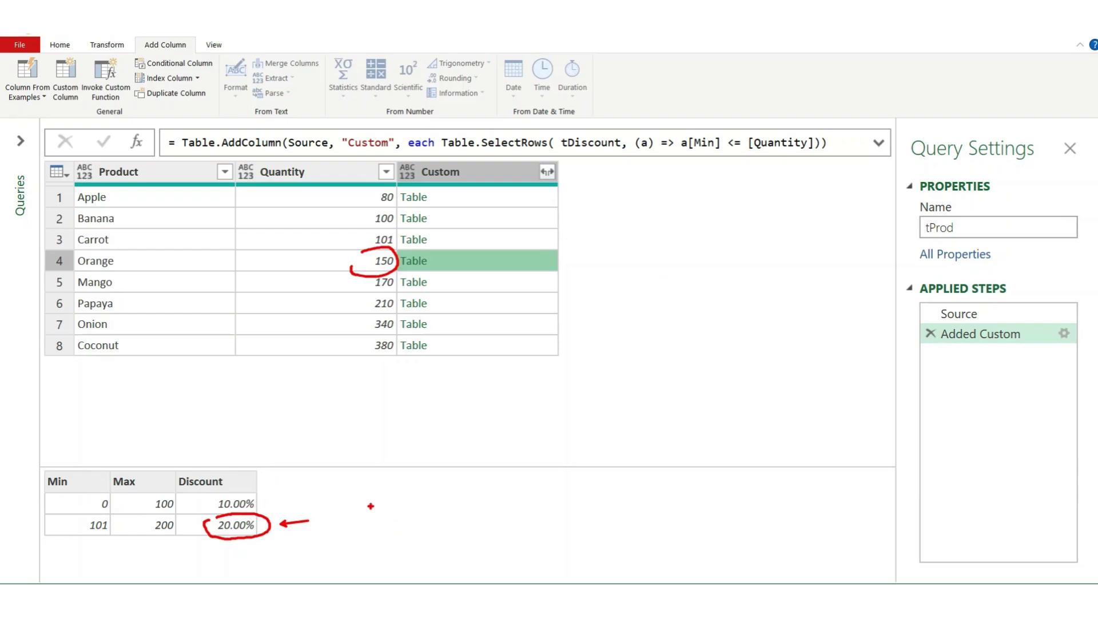
{"action": "mouse_move", "coordinate": [209, 472]}
{"action": "left_mouse_down"}
{"action": "mouse_move", "coordinate": [215, 453]}
{"action": "mouse_move", "coordinate": [209, 472]}
{"action": "left_mouse_up"}
{"action": "left_click_drag", "start_coordinate": [322, 527], "coordinate": [390, 527]}
{"action": "key", "text": "Escape"}
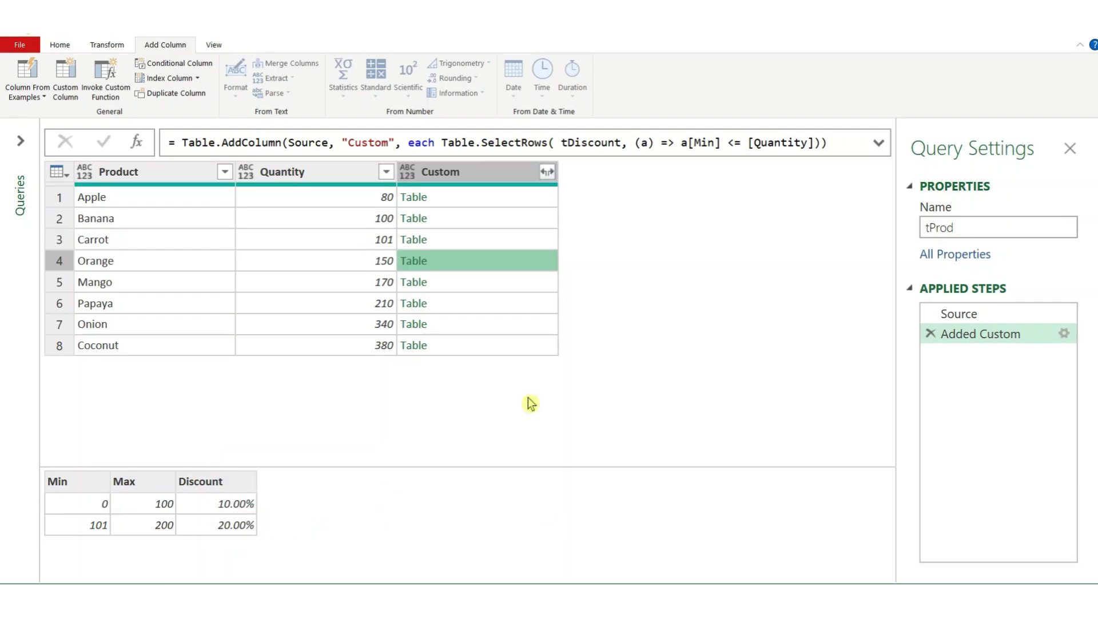
Edit the Added Custom step, appending [Discount] to the Table.SelectRows formula so it extracts only the Discount column.
{"action": "left_click", "coordinate": [1064, 336]}
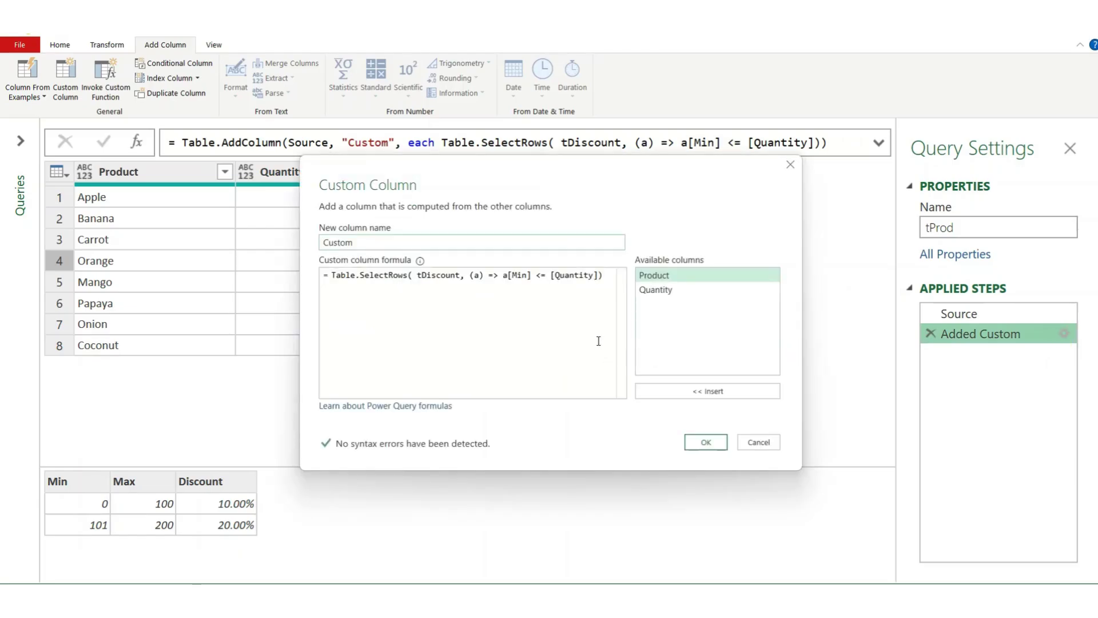
{"action": "left_click", "coordinate": [606, 276]}
{"action": "type", "text": "["}
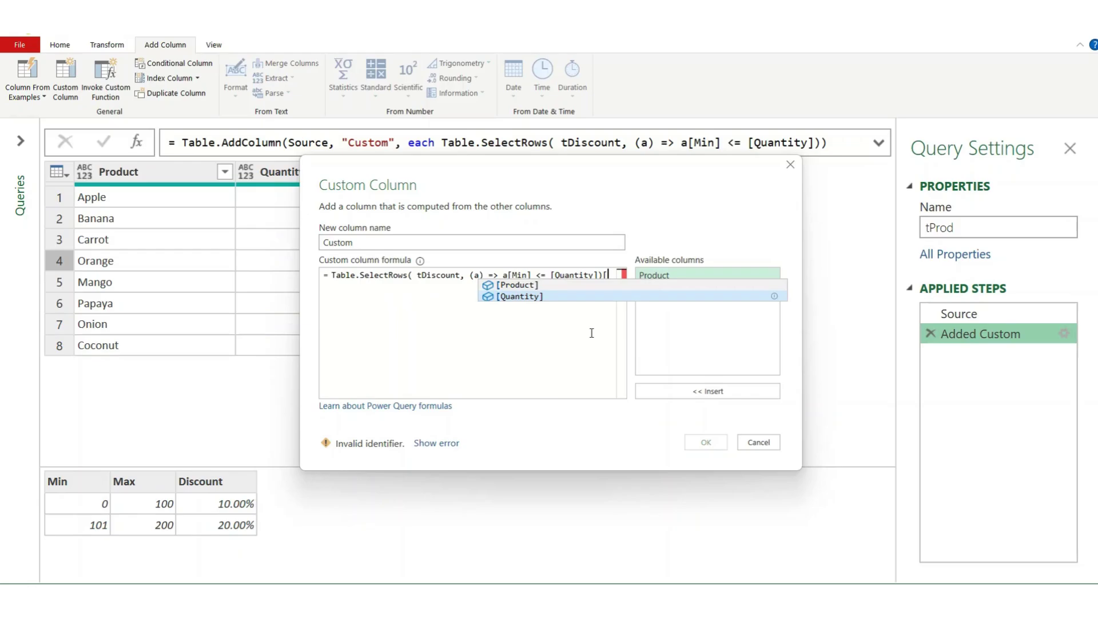
{"action": "type", "text": "D"}
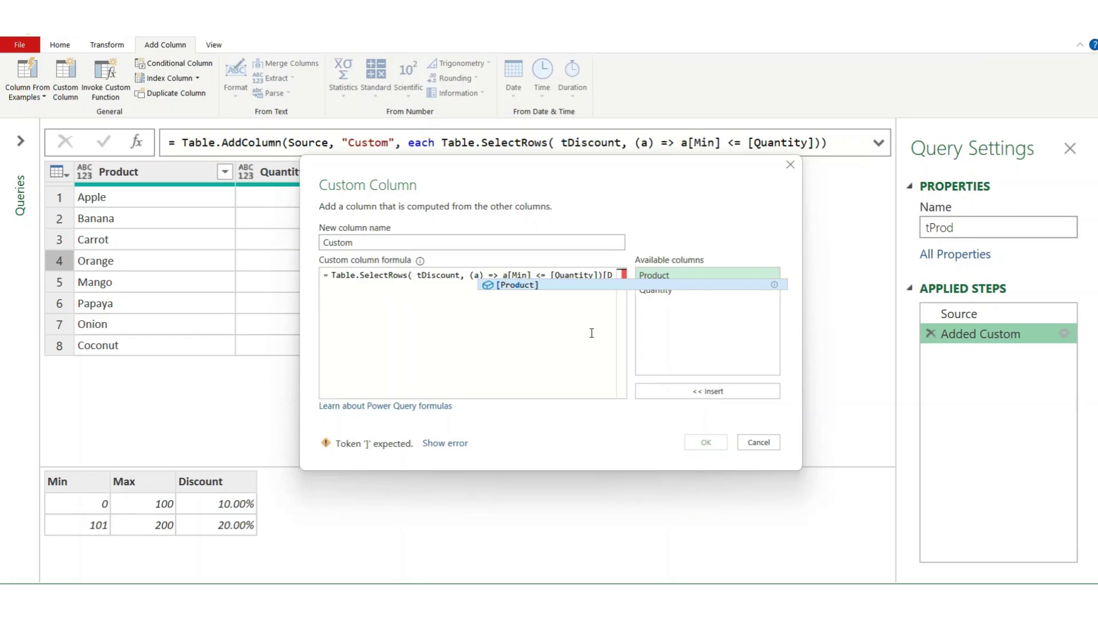
{"action": "type", "text": "iscount"}
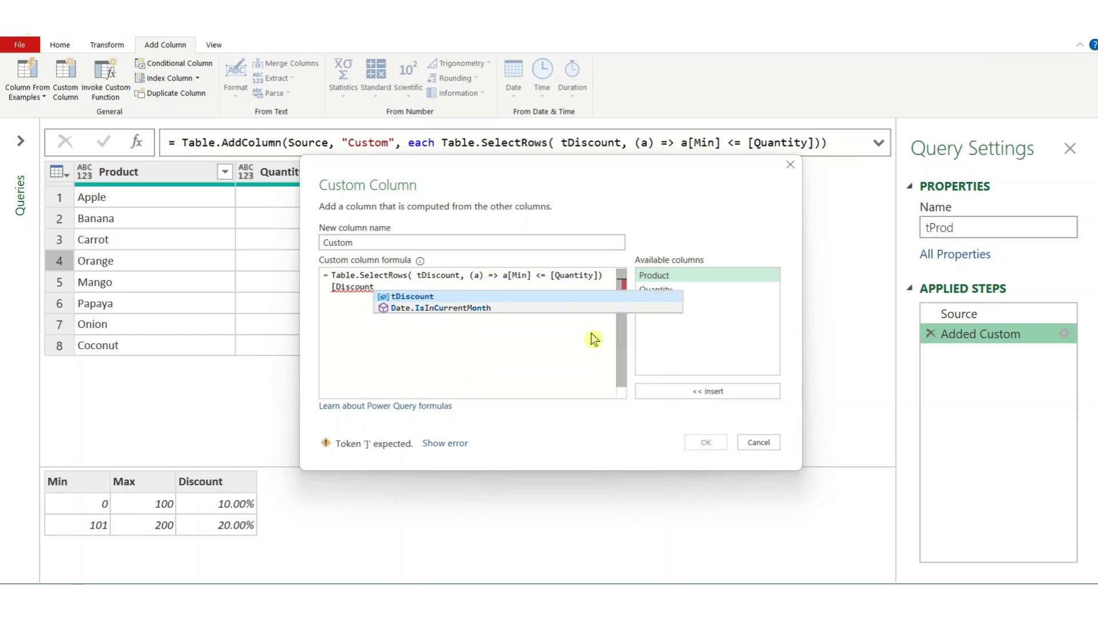
{"action": "type", "text": "]"}
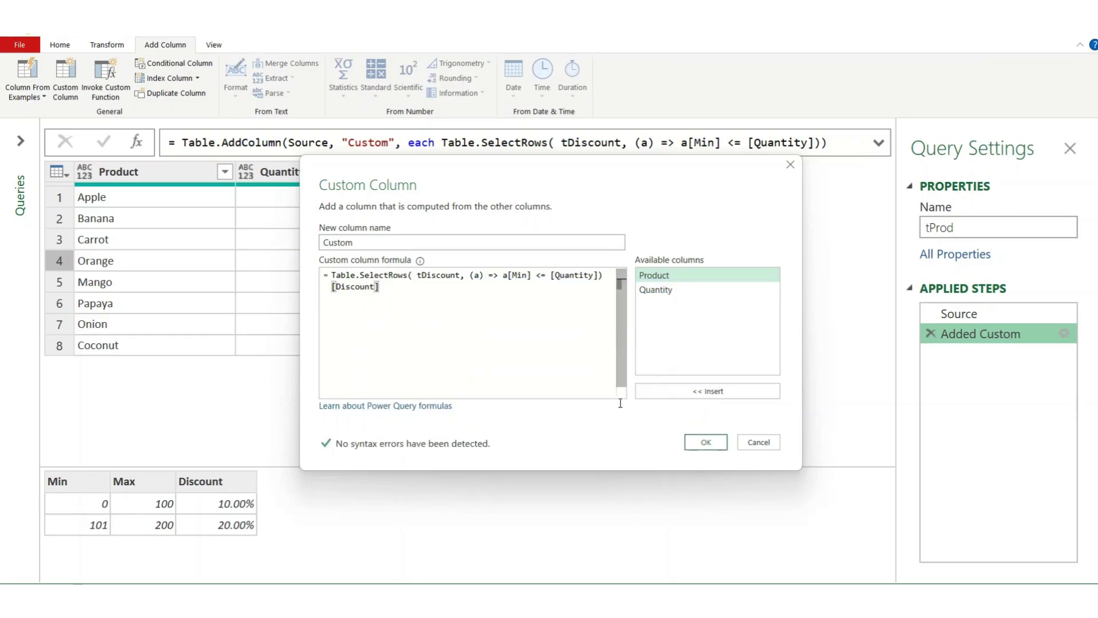
{"action": "left_click", "coordinate": [706, 443]}
Preview the discount lists in the Apple, Carrot, Orange and Mango rows of the Custom column.
{"action": "left_click", "coordinate": [471, 201]}
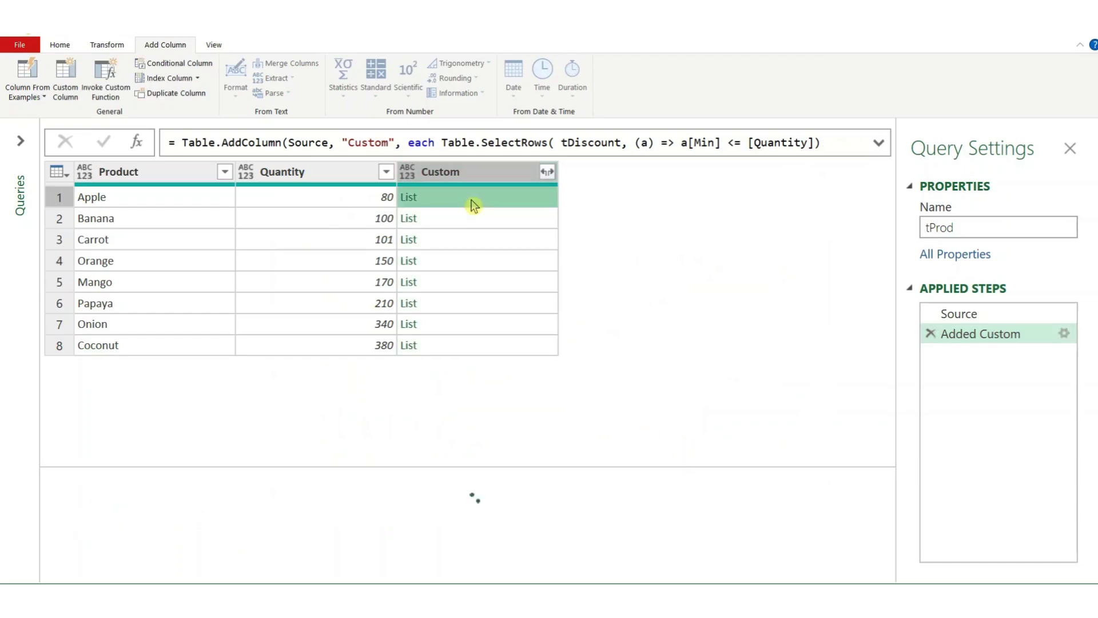
{"action": "left_click", "coordinate": [468, 240]}
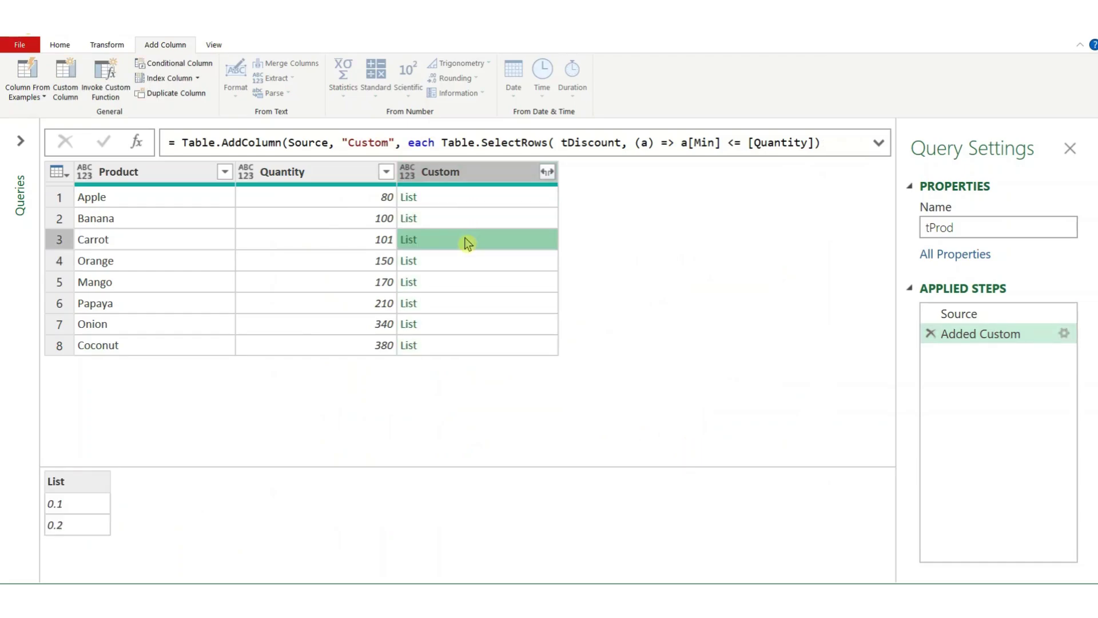
{"action": "left_click", "coordinate": [464, 260]}
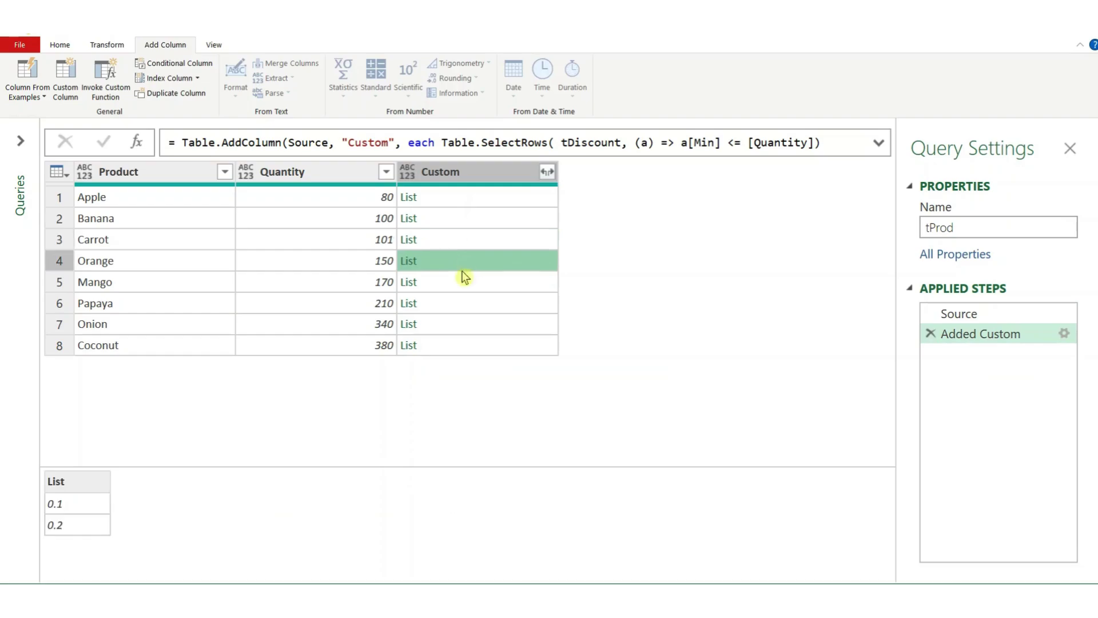
{"action": "left_click", "coordinate": [460, 283]}
{"action": "left_click", "coordinate": [462, 260]}
Wrap the Added Custom step's whole formula in List.Last( ) to return the last discount from each list.
{"action": "left_click", "coordinate": [1064, 335]}
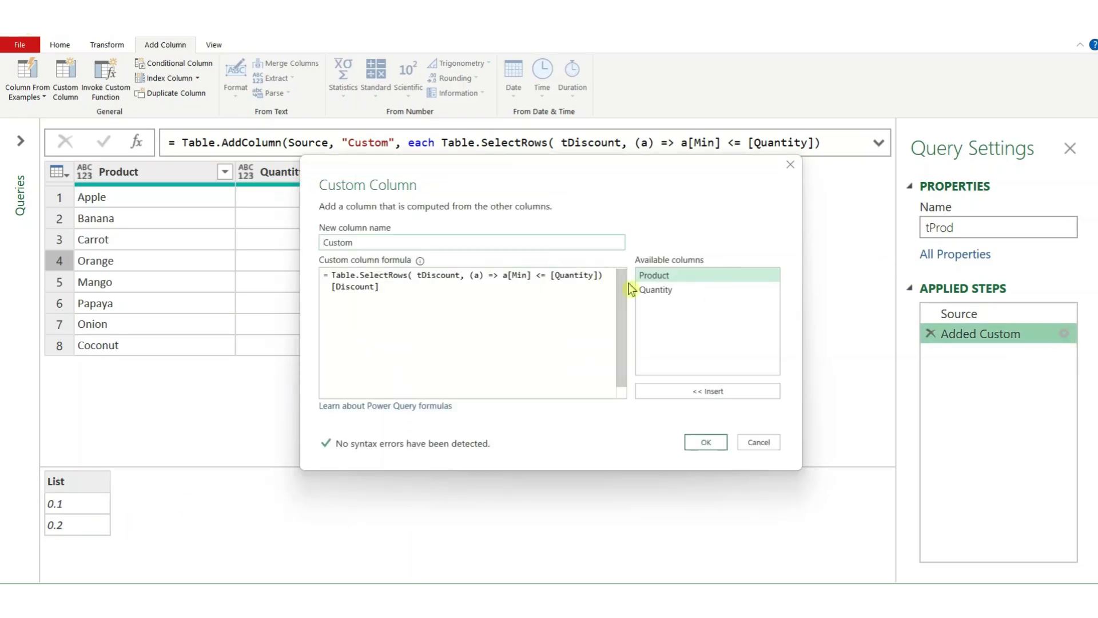
{"action": "left_click", "coordinate": [332, 275]}
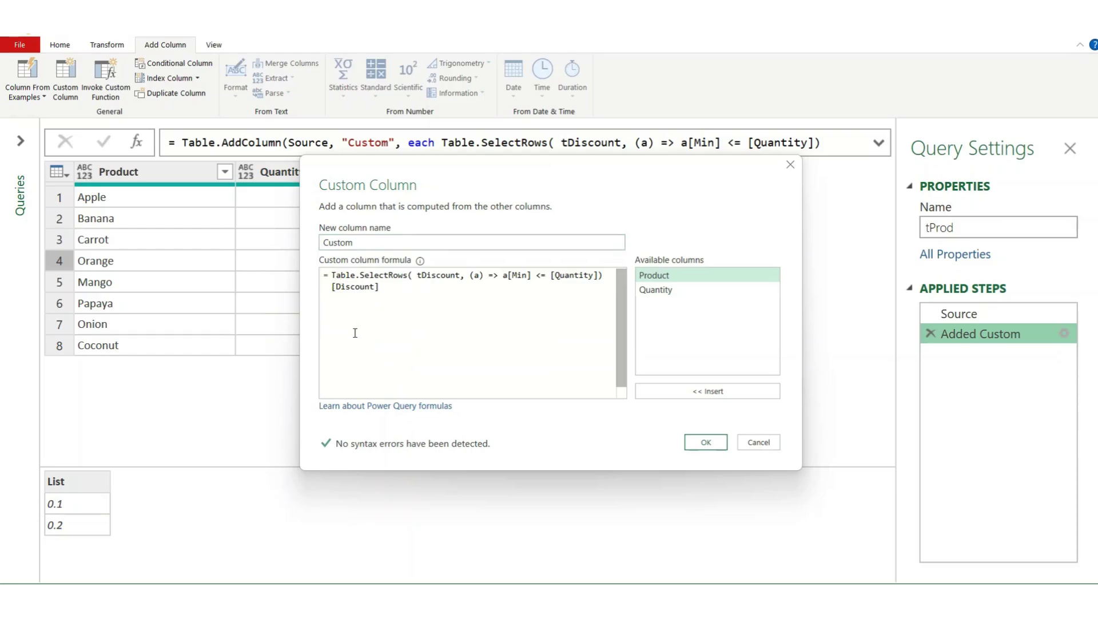
{"action": "type", "text": "Lst."}
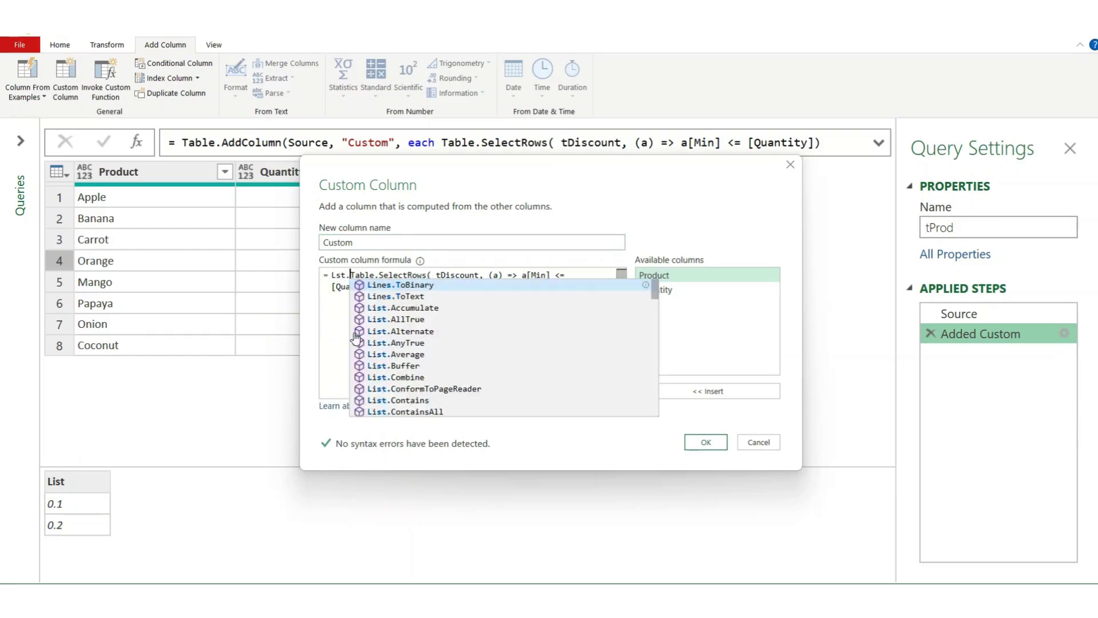
{"action": "key", "text": "BackSpace"}
{"action": "key", "text": "BackSpace"}
{"action": "key", "text": "BackSpace"}
{"action": "type", "text": "ist"}
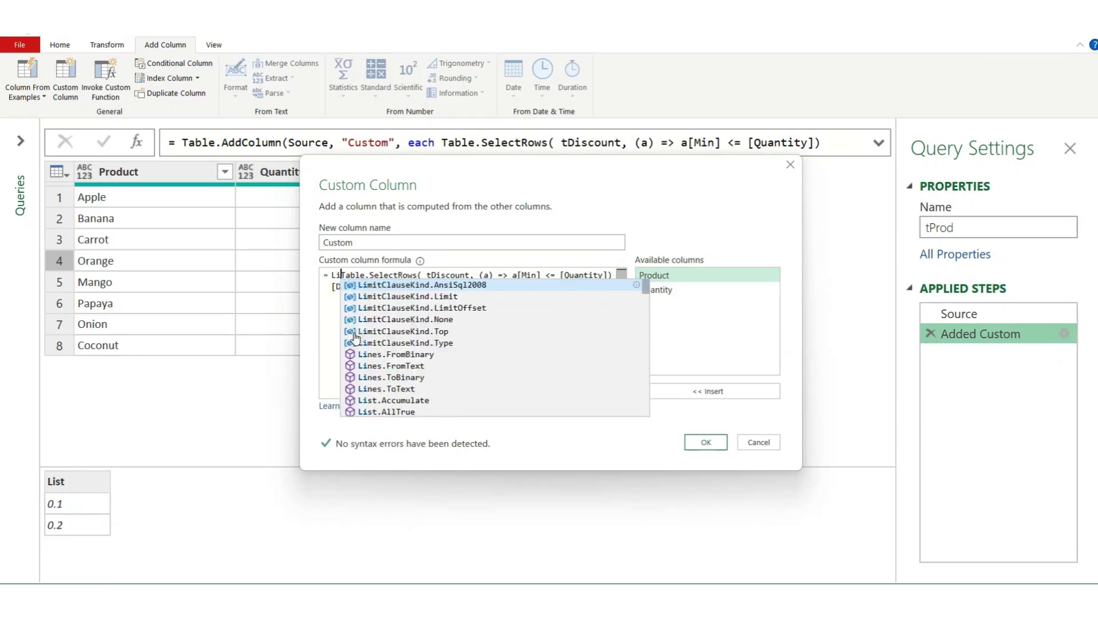
{"action": "type", "text": ".Last("}
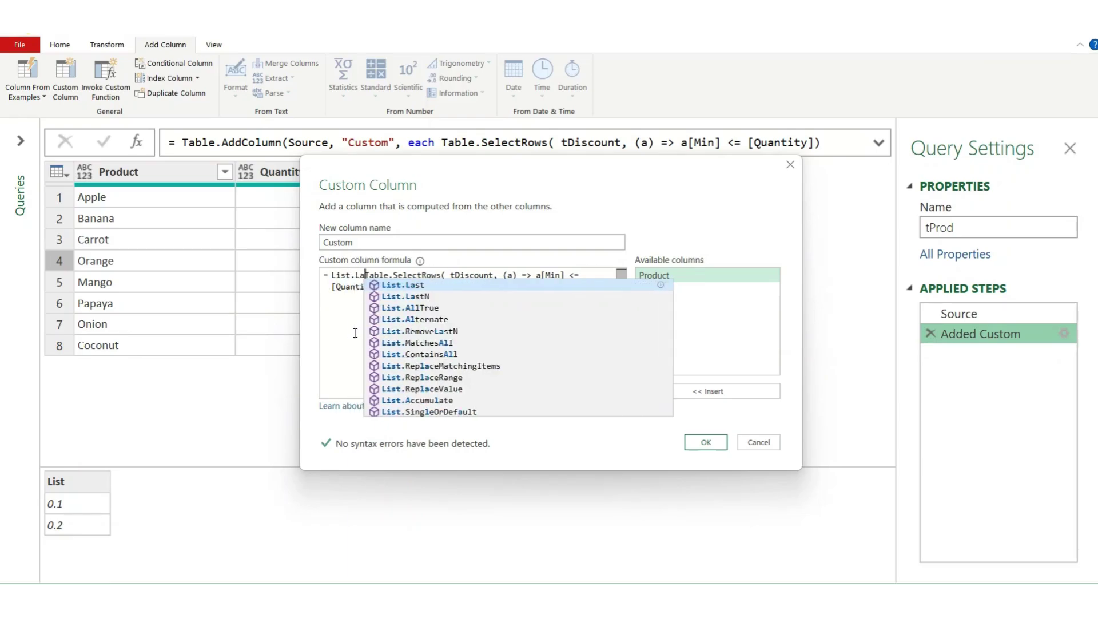
{"action": "left_click", "coordinate": [460, 292]}
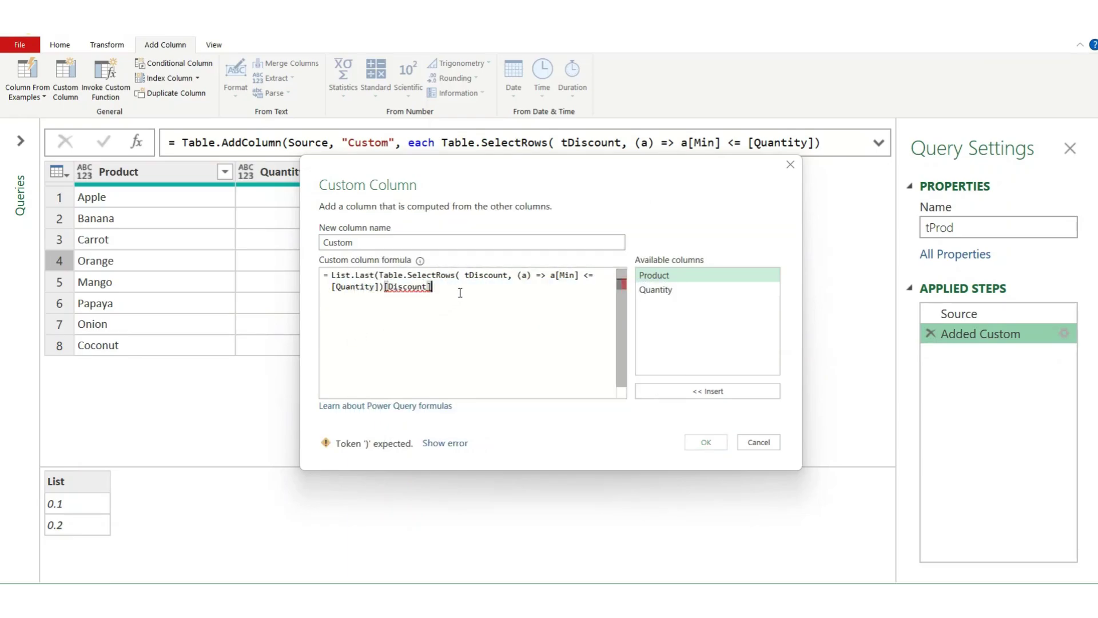
{"action": "type", "text": ")"}
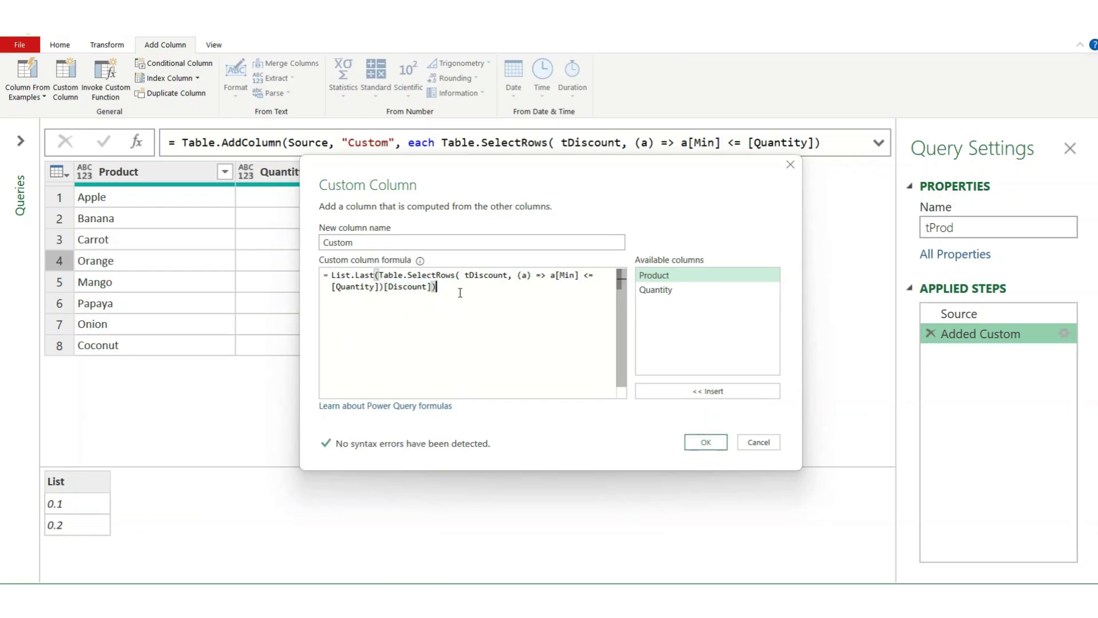
{"action": "left_click", "coordinate": [705, 444]}
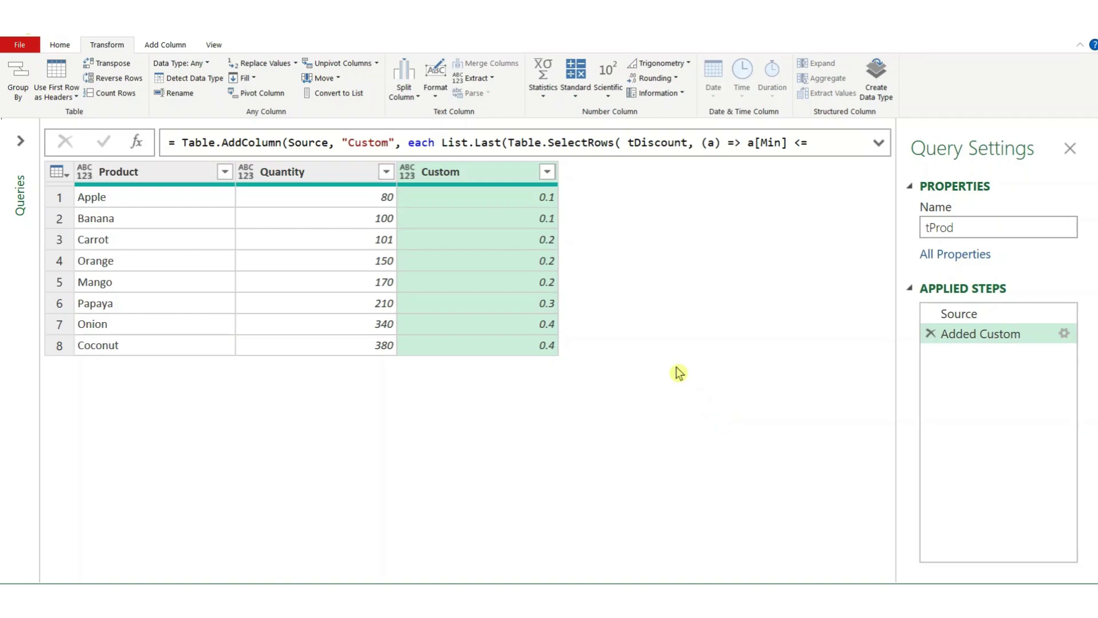
Change the Custom column's data type to Percentage.
{"action": "left_click", "coordinate": [408, 173]}
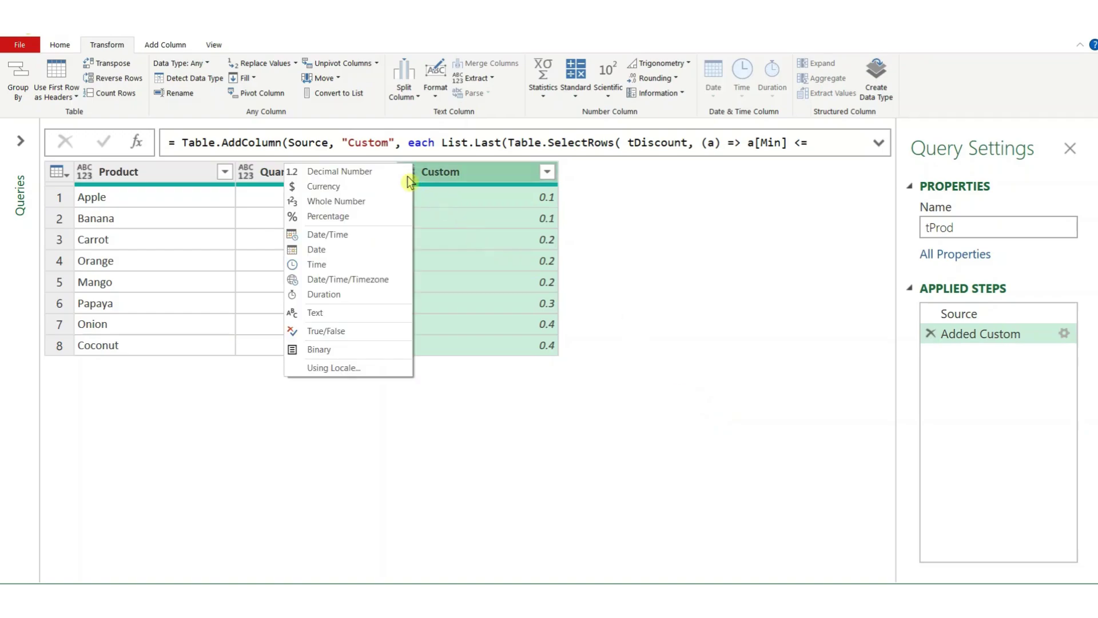
{"action": "left_click", "coordinate": [334, 220]}
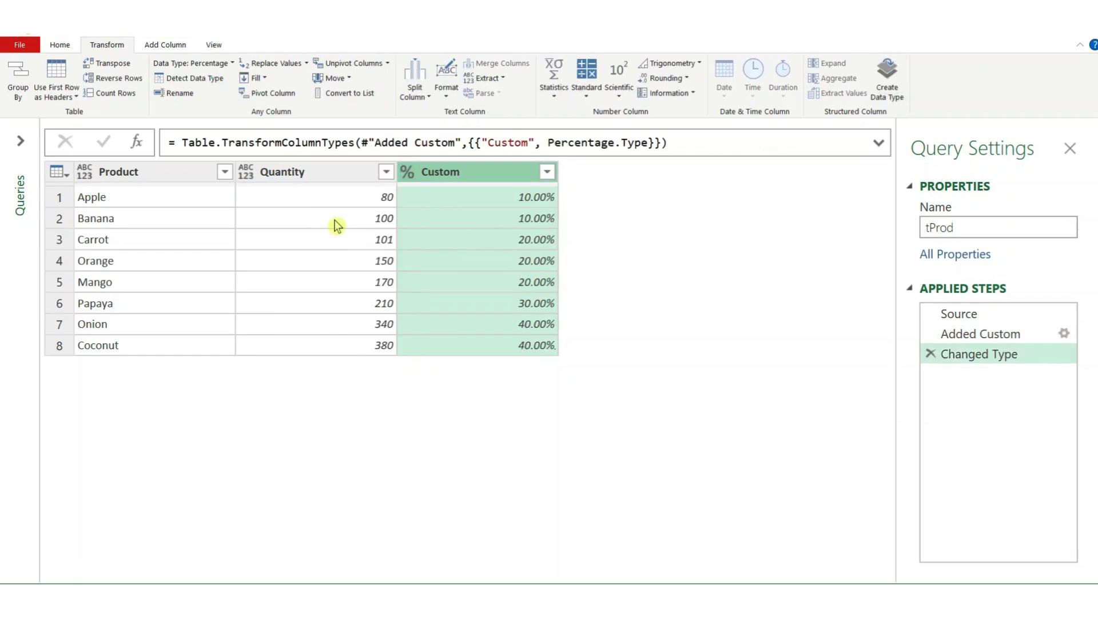